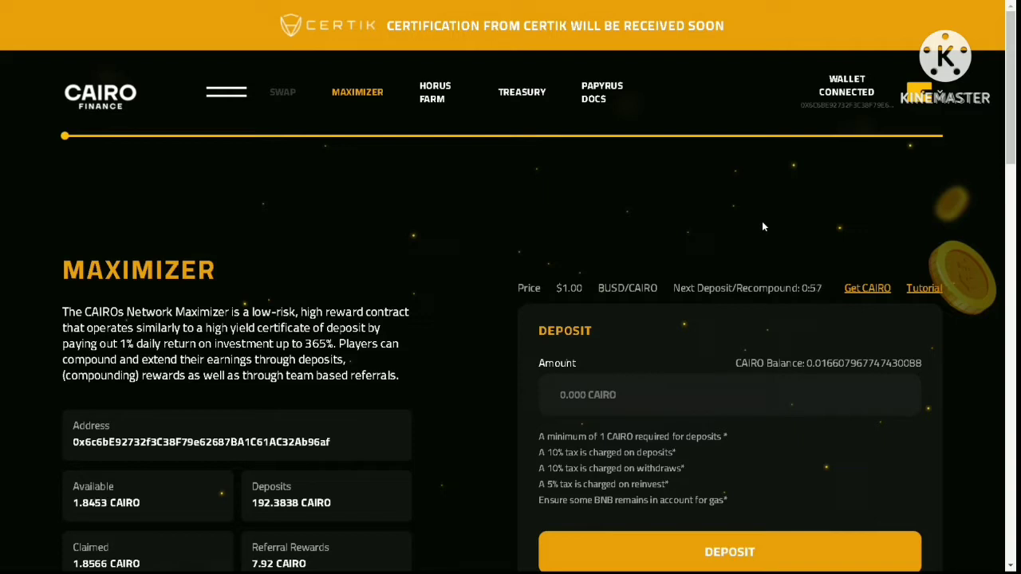
- Follow the Maximizer's Get CAIRO link to reach PancakeSwap's BNB-to-CAIRO swap page
{"action": "left_click", "coordinate": [872, 292]}
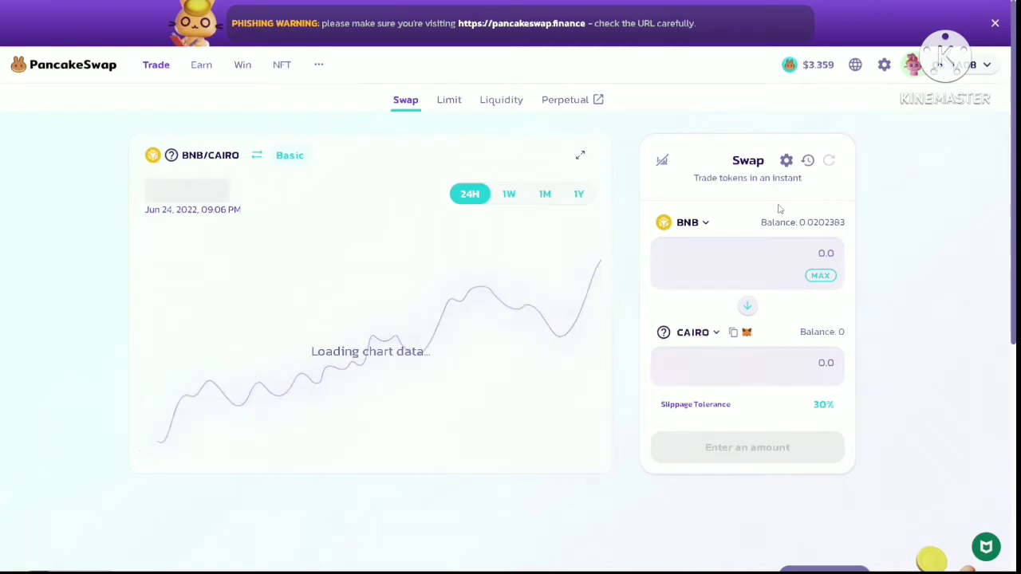
- Enter 1 BNB to get a 196.803 CAIRO quote, then copy CAIRO's contract address
{"action": "left_click", "coordinate": [812, 252]}
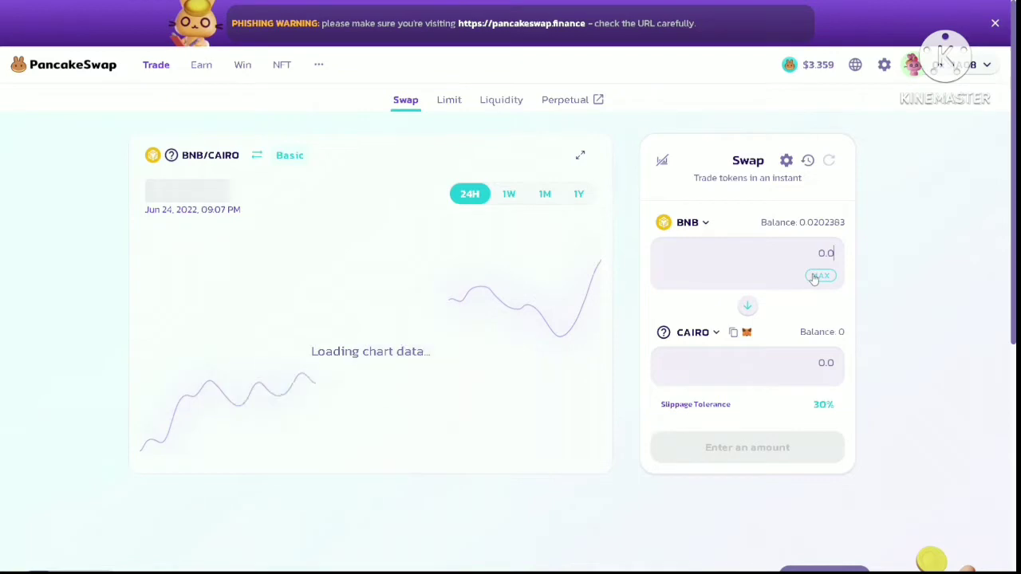
{"action": "type", "text": "1"}
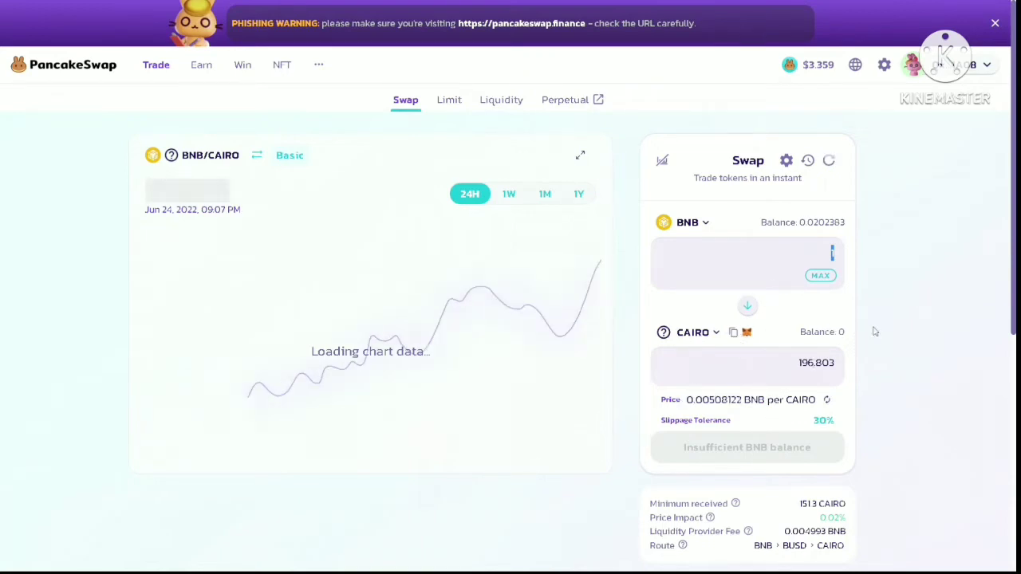
{"action": "left_click", "coordinate": [734, 333]}
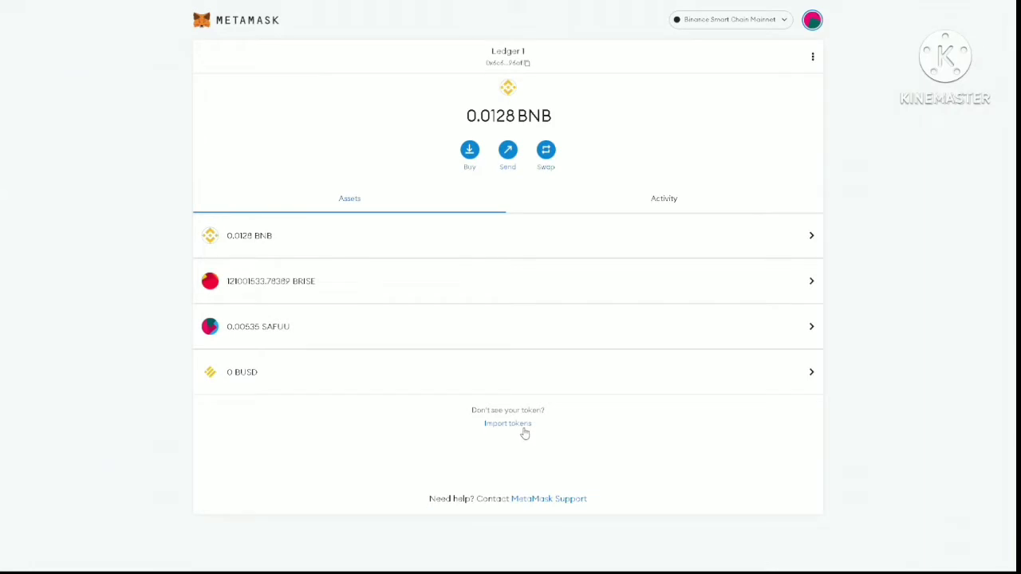
- Import CAIRO as a custom token in MetaMask using the pasted contract address, then return to Assets
{"action": "left_click", "coordinate": [522, 425]}
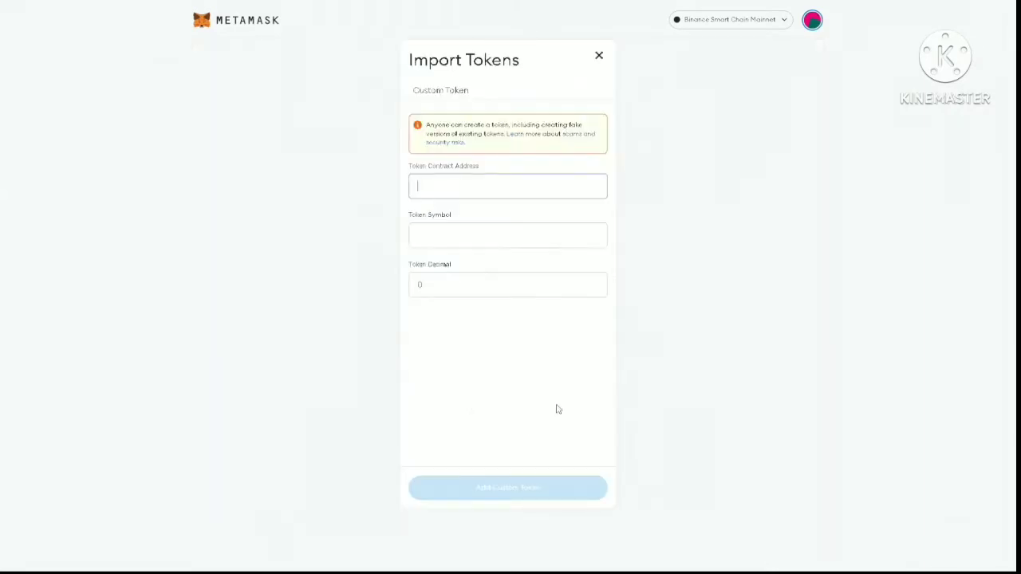
{"action": "right_click", "coordinate": [479, 182]}
{"action": "left_click", "coordinate": [501, 281]}
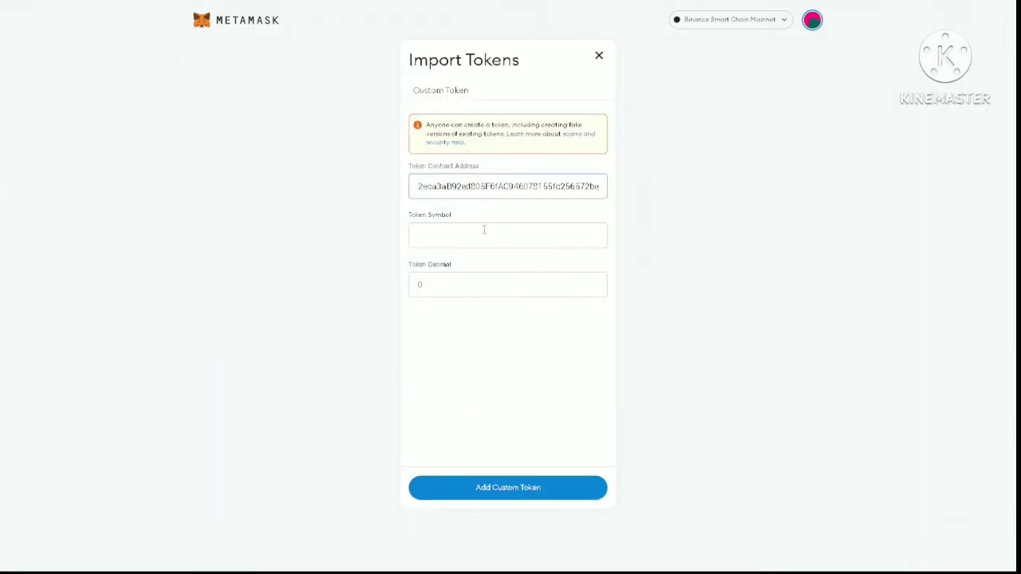
{"action": "left_click", "coordinate": [429, 302]}
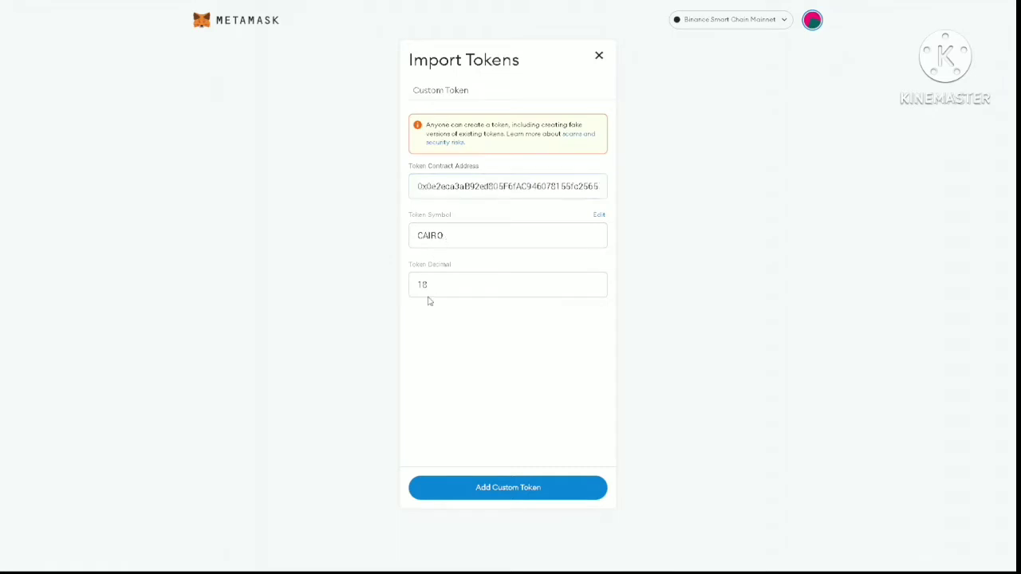
{"action": "left_click", "coordinate": [506, 489]}
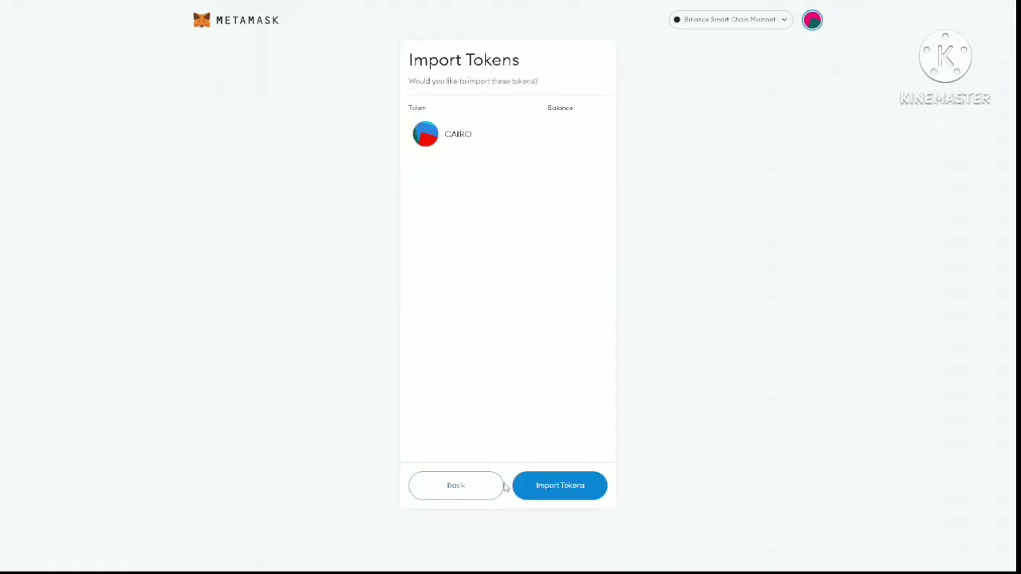
{"action": "left_click", "coordinate": [581, 492]}
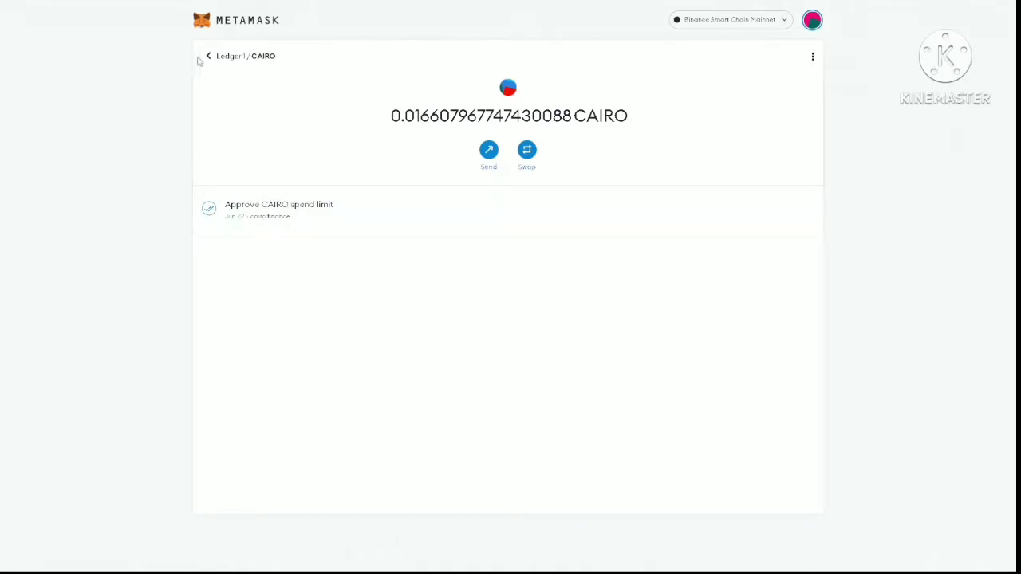
{"action": "left_click", "coordinate": [205, 58]}
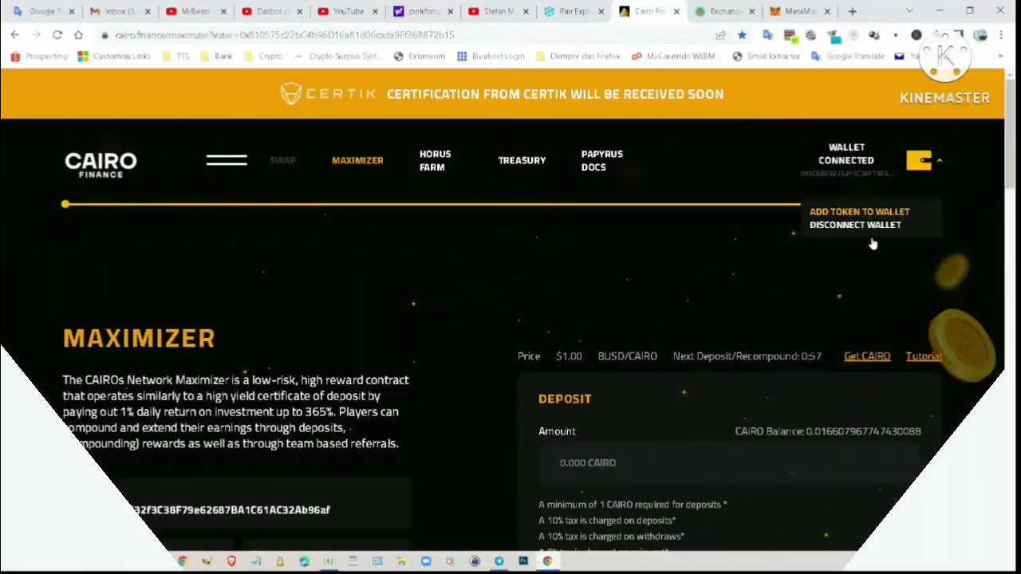
- Enter 100 in the Maximizer's Deposit amount field
{"action": "scroll", "coordinate": [723, 293], "scroll_direction": "down", "scroll_amount": 1}
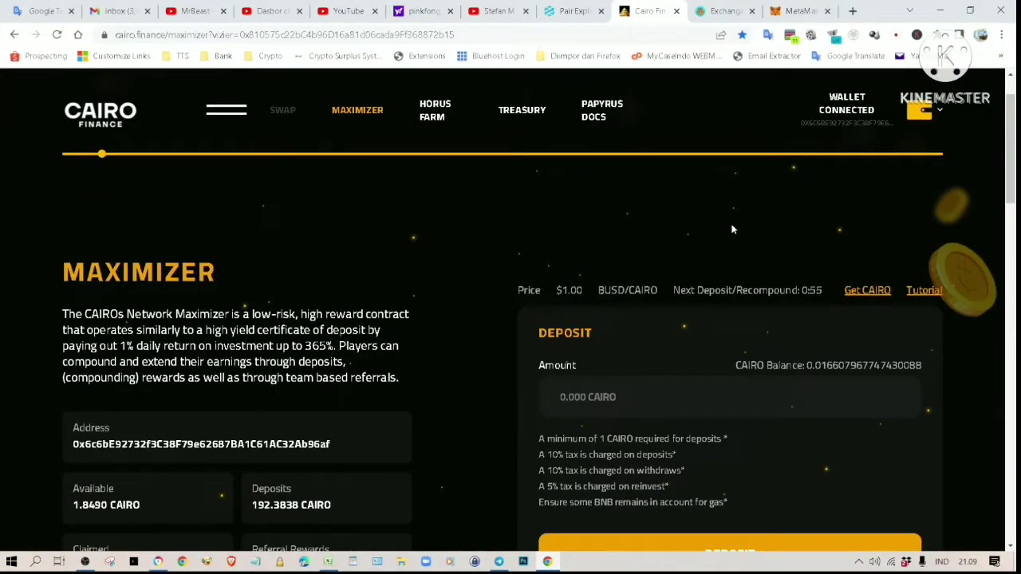
{"action": "scroll", "coordinate": [732, 227], "scroll_direction": "down", "scroll_amount": 1}
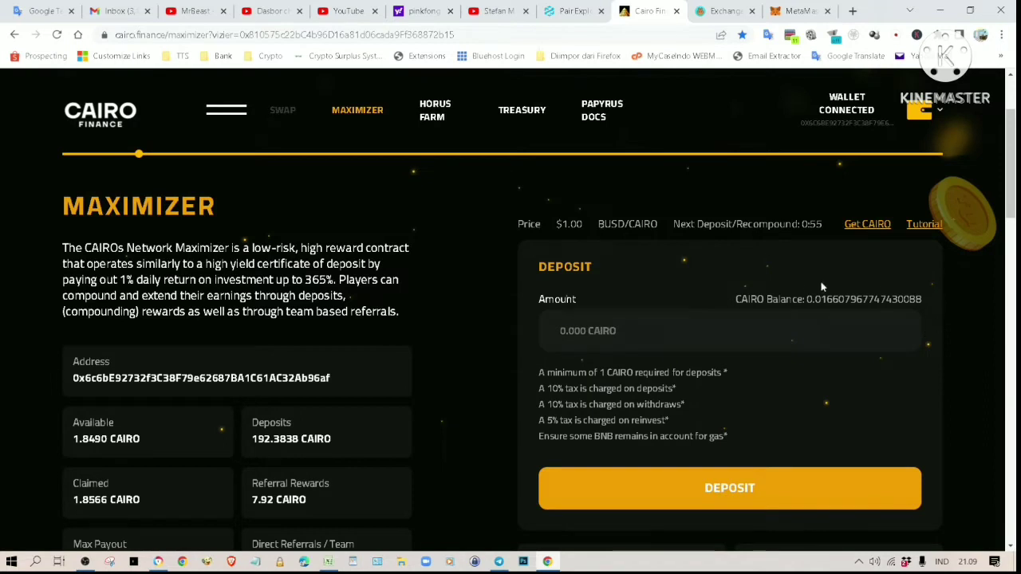
{"action": "scroll", "coordinate": [675, 292], "scroll_direction": "down", "scroll_amount": 1}
{"action": "left_click", "coordinate": [630, 266]}
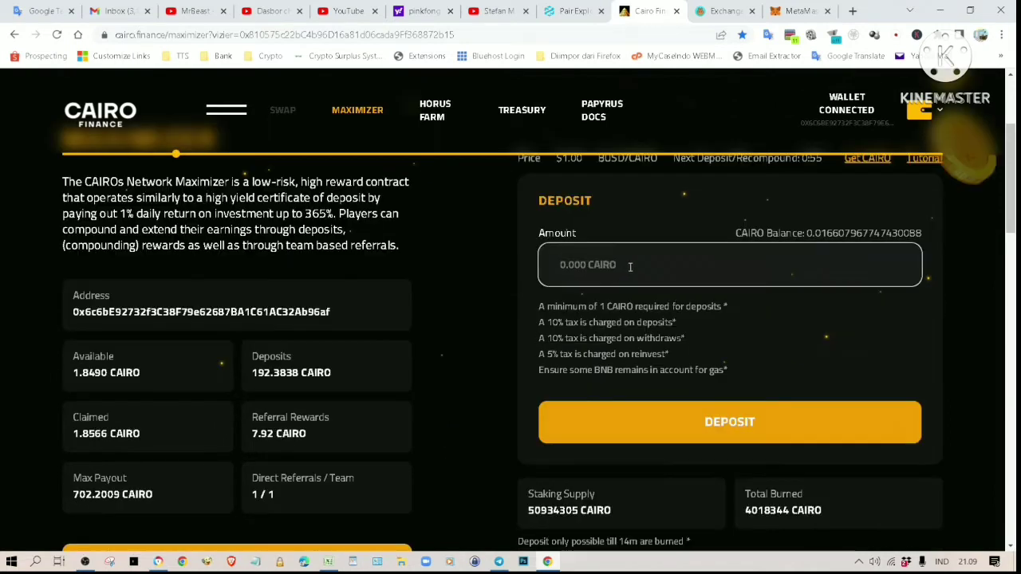
{"action": "type", "text": "100"}
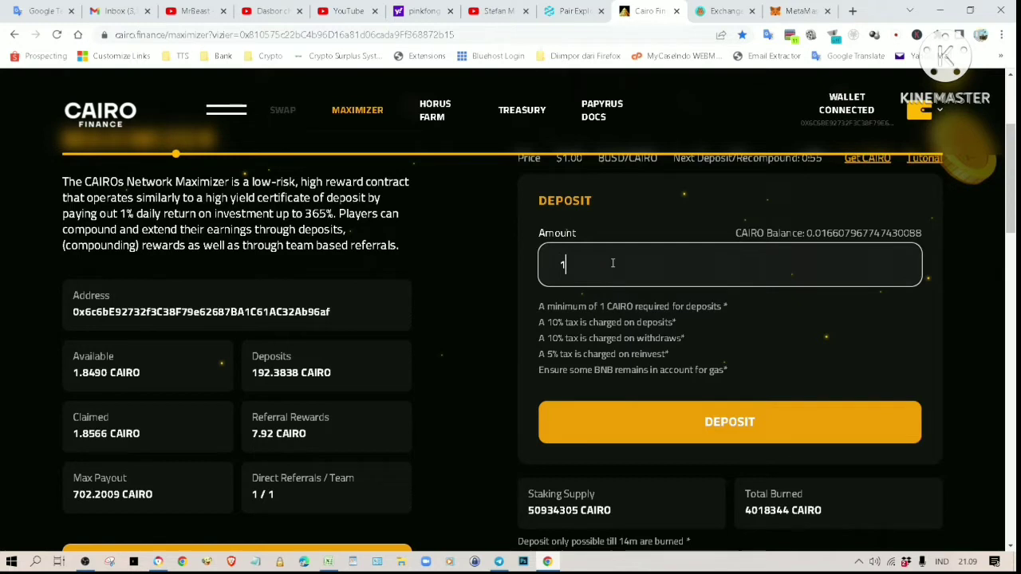
{"action": "double_click", "coordinate": [752, 259]}
{"action": "left_click", "coordinate": [804, 345]}
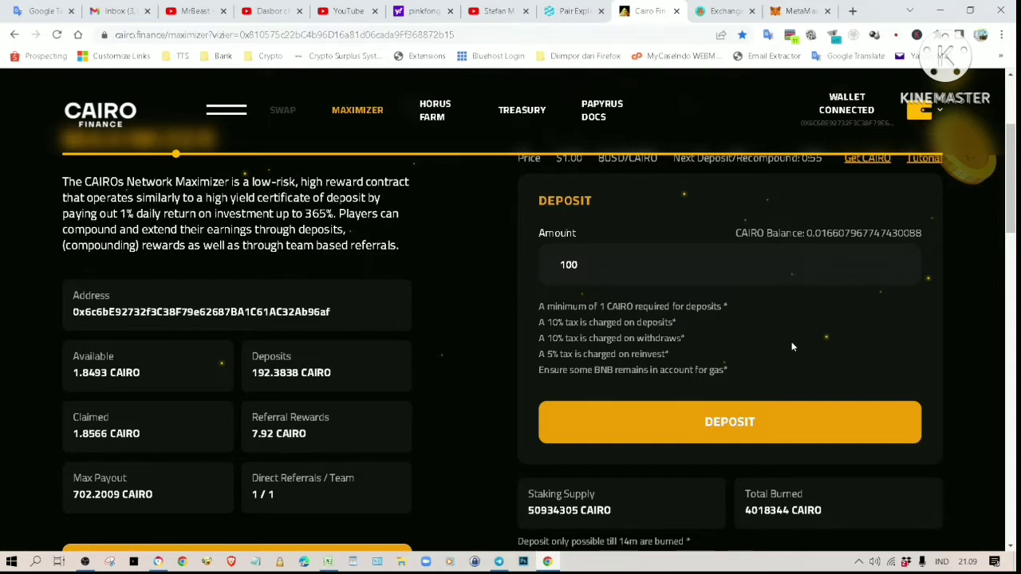
- Review 1.8503 CAIRO available, 192.3838 deposited and 7.92 in referral rewards
{"action": "scroll", "coordinate": [792, 347], "scroll_direction": "down", "scroll_amount": 2}
{"action": "scroll", "coordinate": [797, 322], "scroll_direction": "up", "scroll_amount": 1}
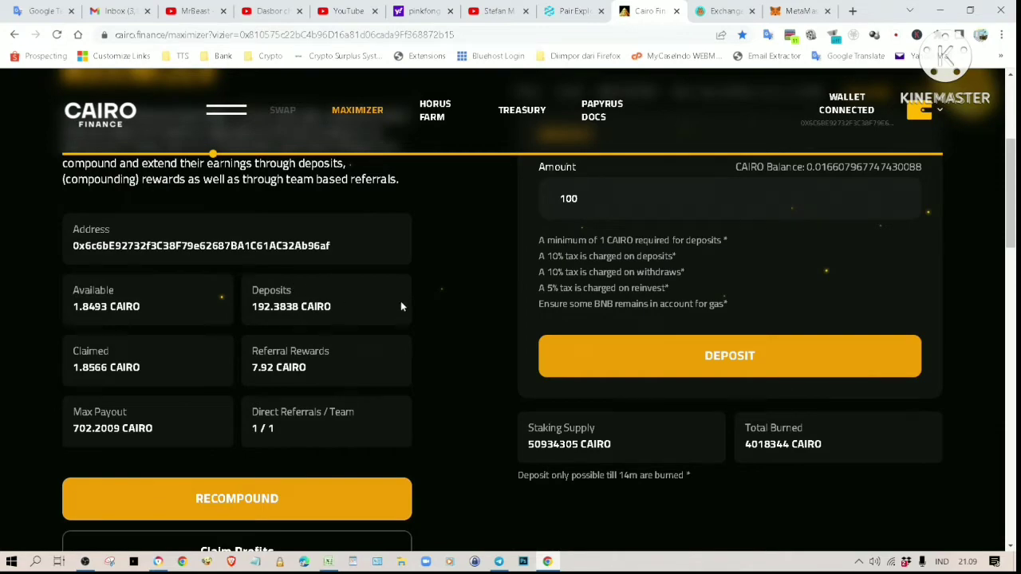
{"action": "scroll", "coordinate": [401, 307], "scroll_direction": "up", "scroll_amount": 2}
{"action": "scroll", "coordinate": [401, 305], "scroll_direction": "down", "scroll_amount": 2}
{"action": "scroll", "coordinate": [385, 291], "scroll_direction": "up", "scroll_amount": 2}
{"action": "scroll", "coordinate": [380, 293], "scroll_direction": "down", "scroll_amount": 4}
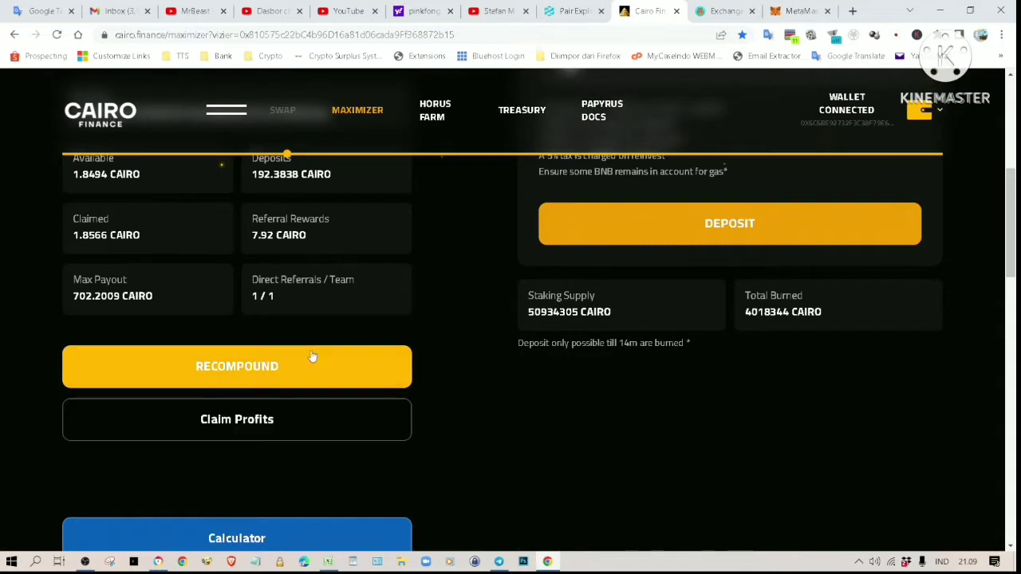
{"action": "scroll", "coordinate": [439, 250], "scroll_direction": "up", "scroll_amount": 2}
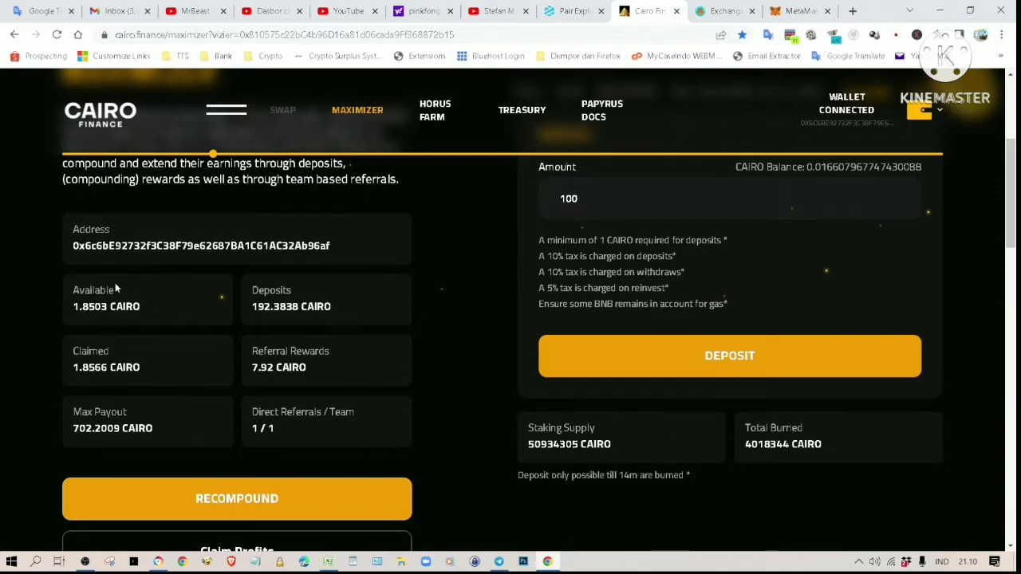
{"action": "scroll", "coordinate": [468, 261], "scroll_direction": "up", "scroll_amount": 2}
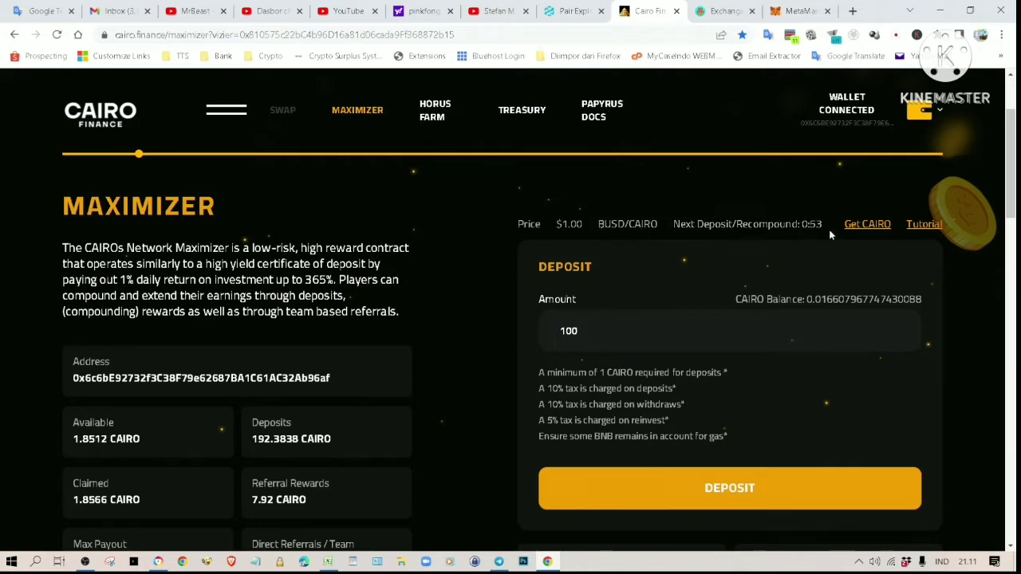
{"action": "scroll", "coordinate": [806, 247], "scroll_direction": "down", "scroll_amount": 1}
{"action": "scroll", "coordinate": [804, 249], "scroll_direction": "up", "scroll_amount": 1}
{"action": "scroll", "coordinate": [812, 253], "scroll_direction": "down", "scroll_amount": 3}
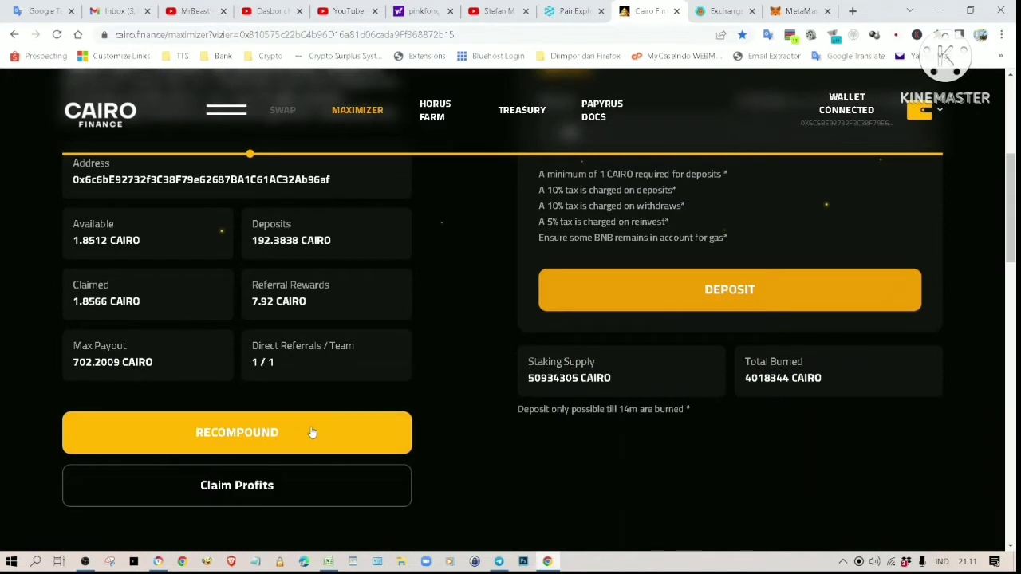
{"action": "left_click", "coordinate": [313, 433]}
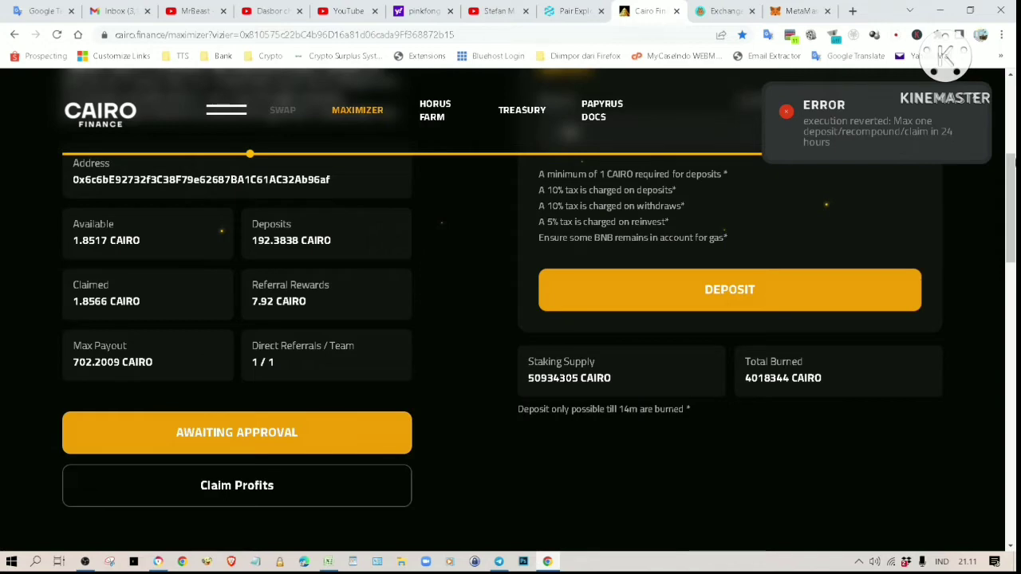
{"action": "scroll", "coordinate": [742, 250], "scroll_direction": "up", "scroll_amount": 3}
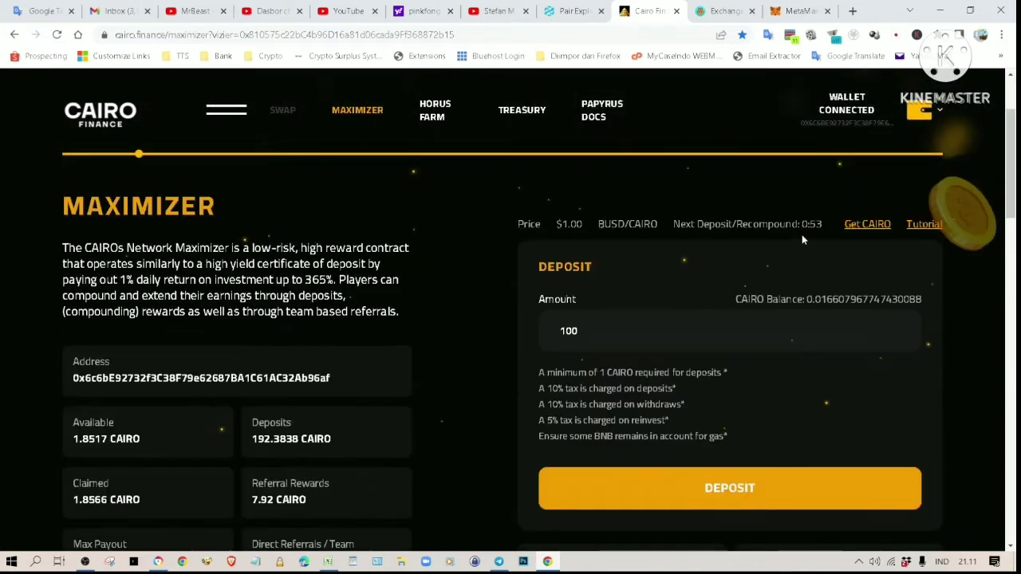
{"action": "scroll", "coordinate": [794, 239], "scroll_direction": "up", "scroll_amount": 2}
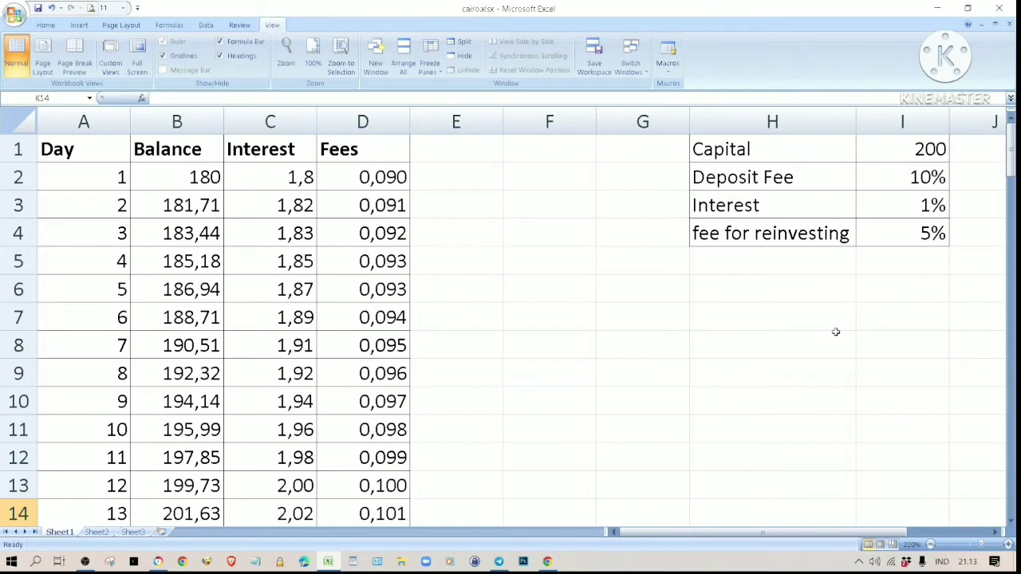
{"action": "left_click", "coordinate": [906, 143]}
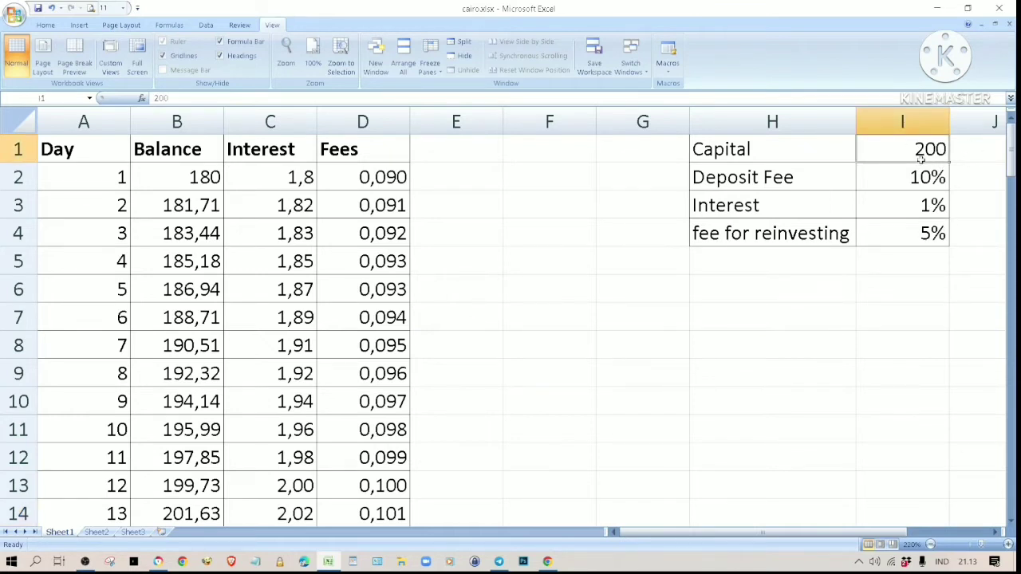
{"action": "left_click", "coordinate": [551, 209]}
{"action": "left_click", "coordinate": [894, 155]}
{"action": "left_click", "coordinate": [192, 167]}
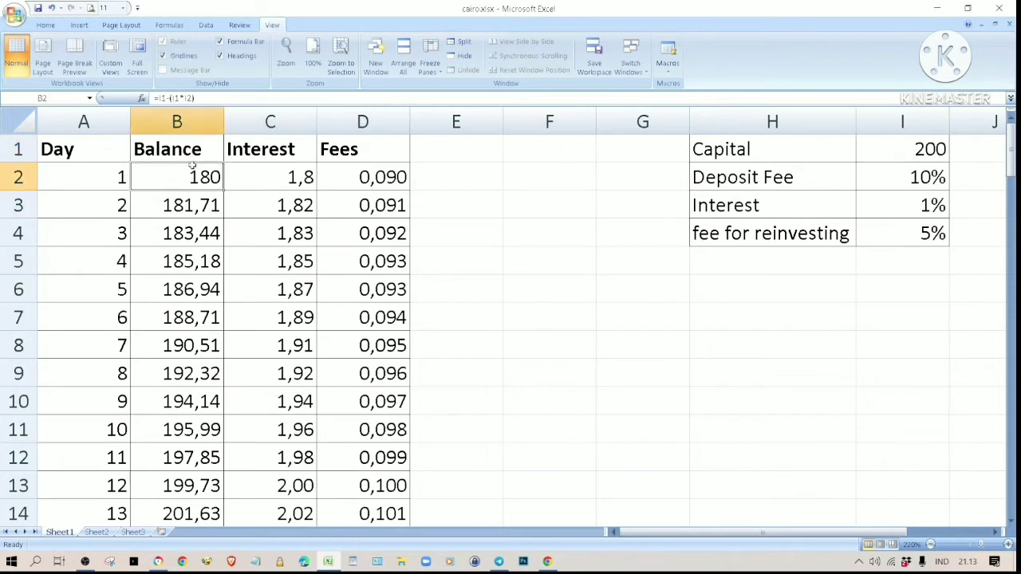
{"action": "left_click", "coordinate": [891, 152]}
{"action": "left_click", "coordinate": [204, 180]}
{"action": "left_click", "coordinate": [916, 179]}
{"action": "left_click_drag", "start_coordinate": [785, 178], "coordinate": [875, 182]}
{"action": "left_click", "coordinate": [876, 182]}
{"action": "left_click", "coordinate": [183, 169]}
{"action": "left_click_drag", "start_coordinate": [939, 204], "coordinate": [798, 212]}
{"action": "left_click", "coordinate": [903, 199]}
{"action": "left_click", "coordinate": [283, 177]}
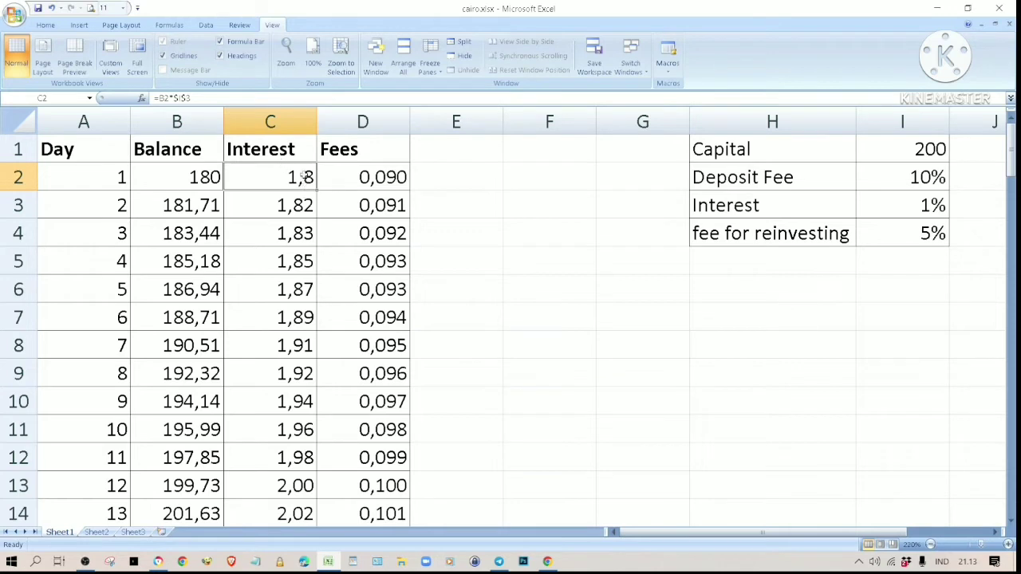
{"action": "left_click", "coordinate": [363, 178]}
{"action": "left_click", "coordinate": [938, 232]}
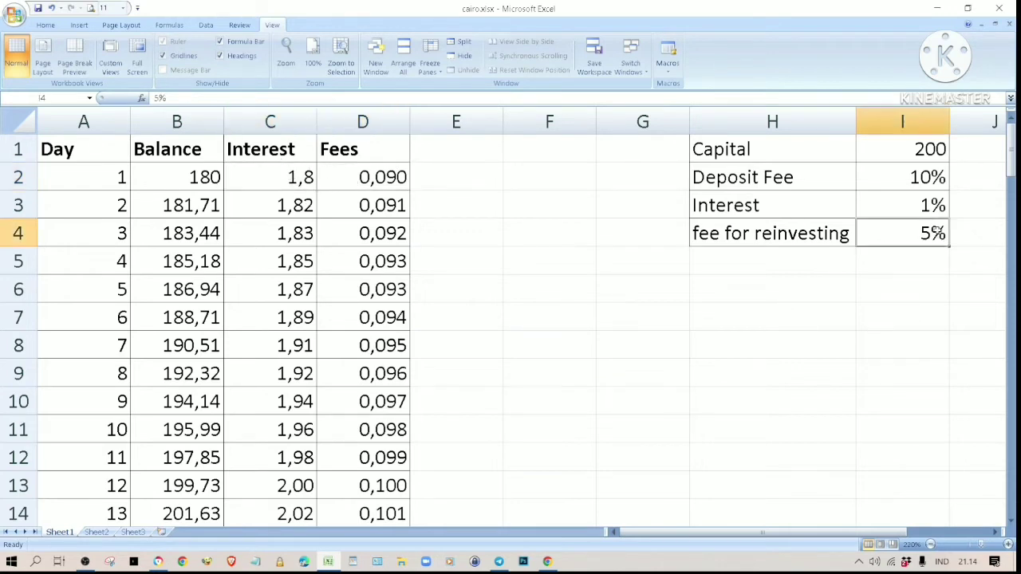
{"action": "left_click", "coordinate": [816, 227]}
{"action": "left_click", "coordinate": [926, 243]}
{"action": "left_click", "coordinate": [376, 179]}
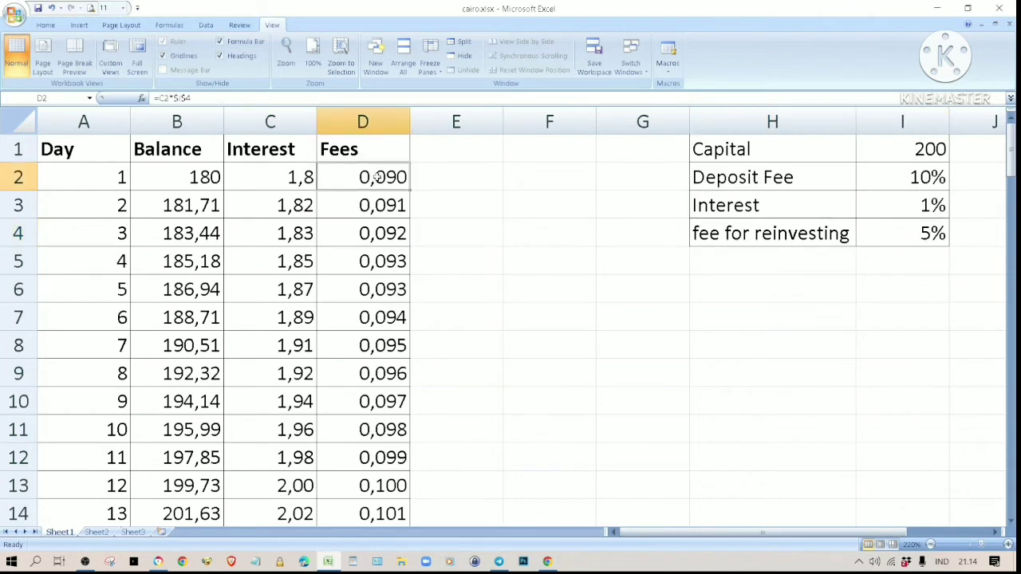
{"action": "left_click", "coordinate": [298, 185]}
{"action": "left_click", "coordinate": [364, 175]}
{"action": "left_click", "coordinate": [299, 185]}
{"action": "left_click", "coordinate": [359, 176]}
{"action": "left_click", "coordinate": [196, 206]}
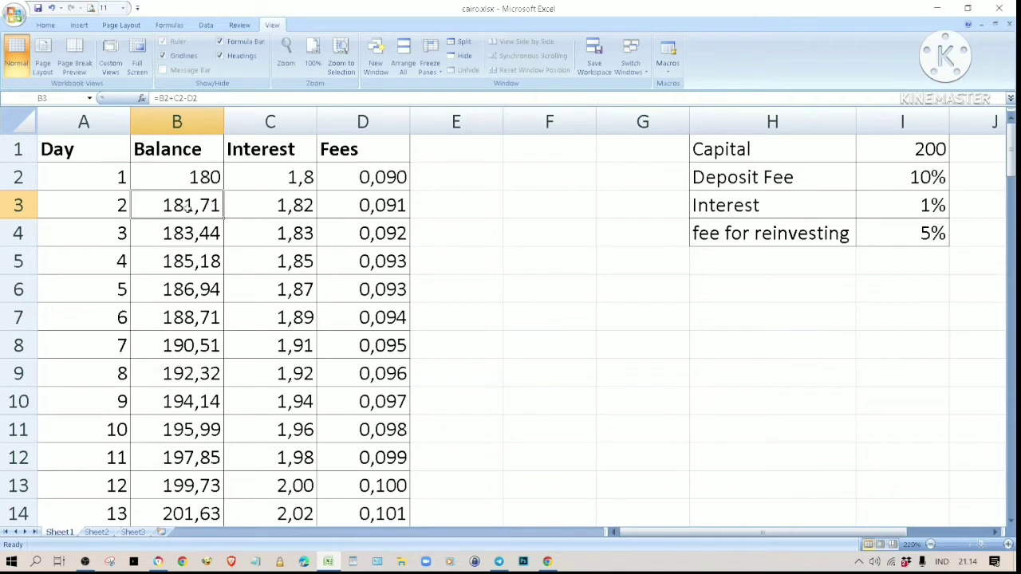
{"action": "left_click", "coordinate": [303, 207]}
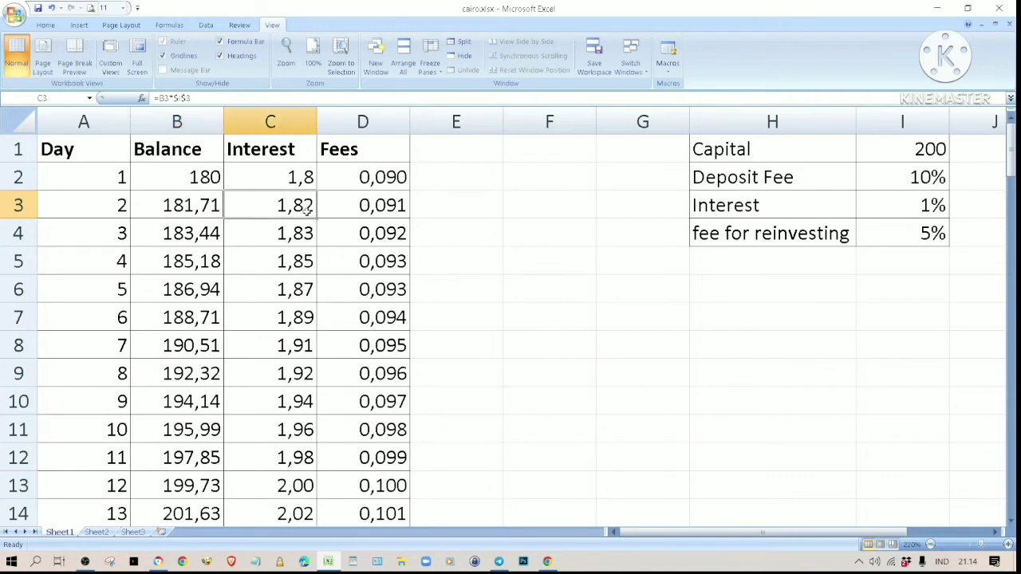
{"action": "left_click", "coordinate": [359, 201]}
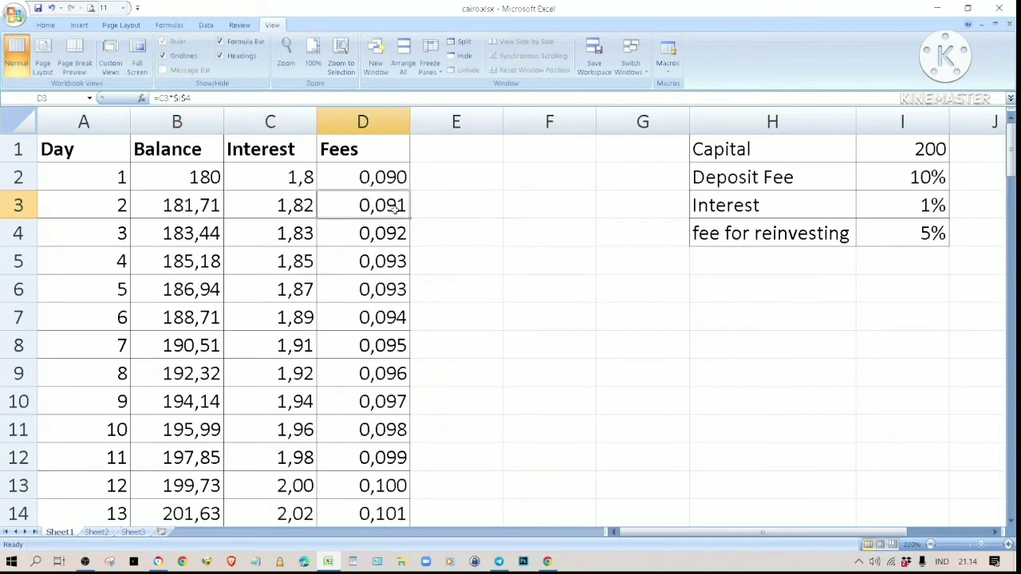
{"action": "left_click", "coordinate": [379, 235]}
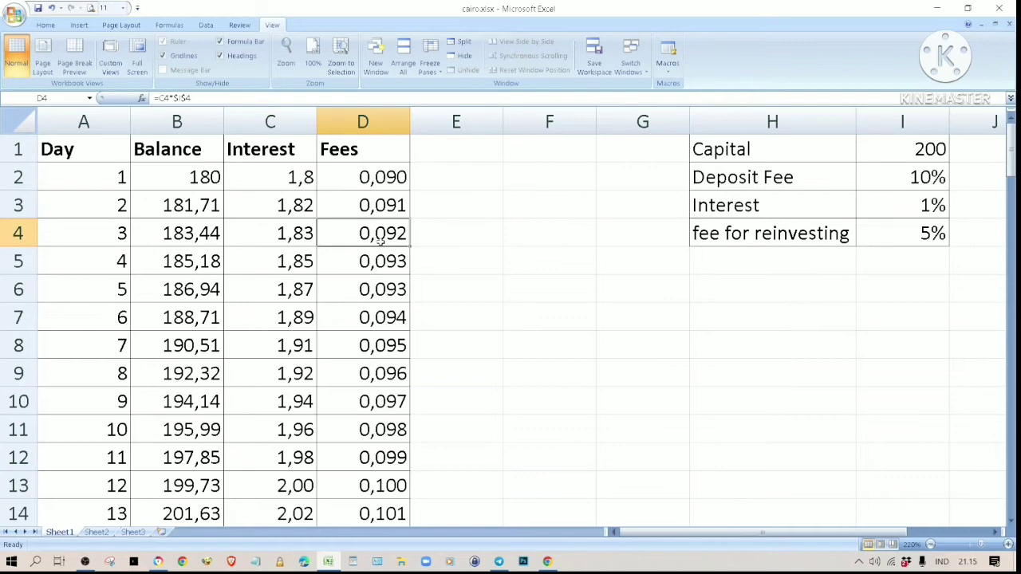
{"action": "left_click", "coordinate": [193, 267]}
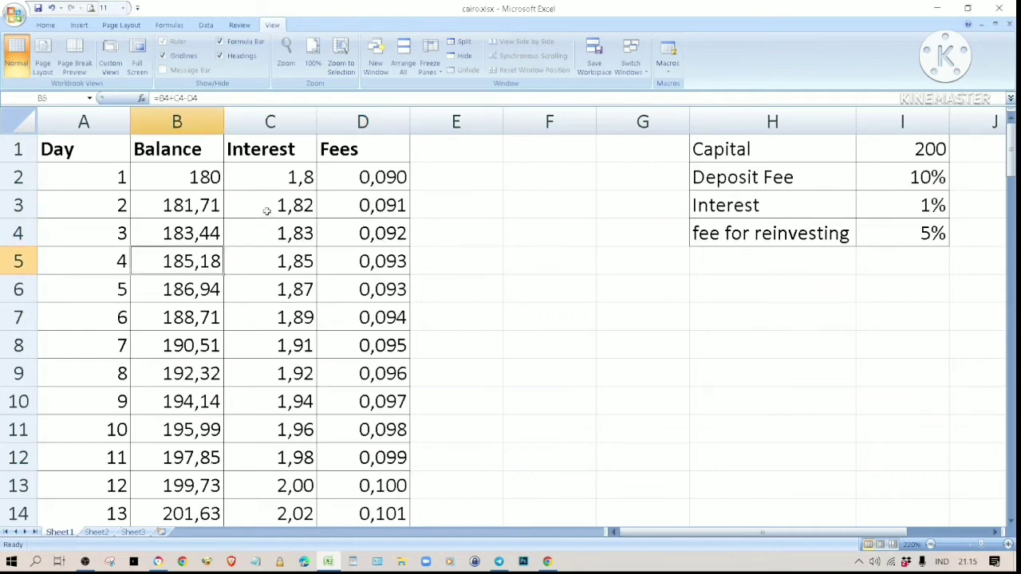
{"action": "scroll", "coordinate": [294, 257], "scroll_direction": "down", "scroll_amount": 10}
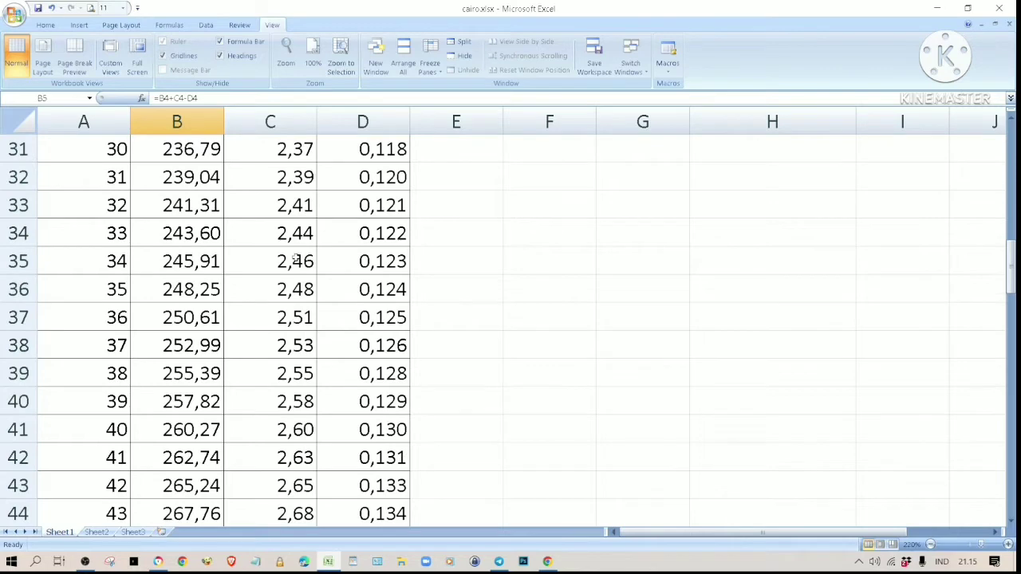
{"action": "scroll", "coordinate": [297, 259], "scroll_direction": "up", "scroll_amount": 8}
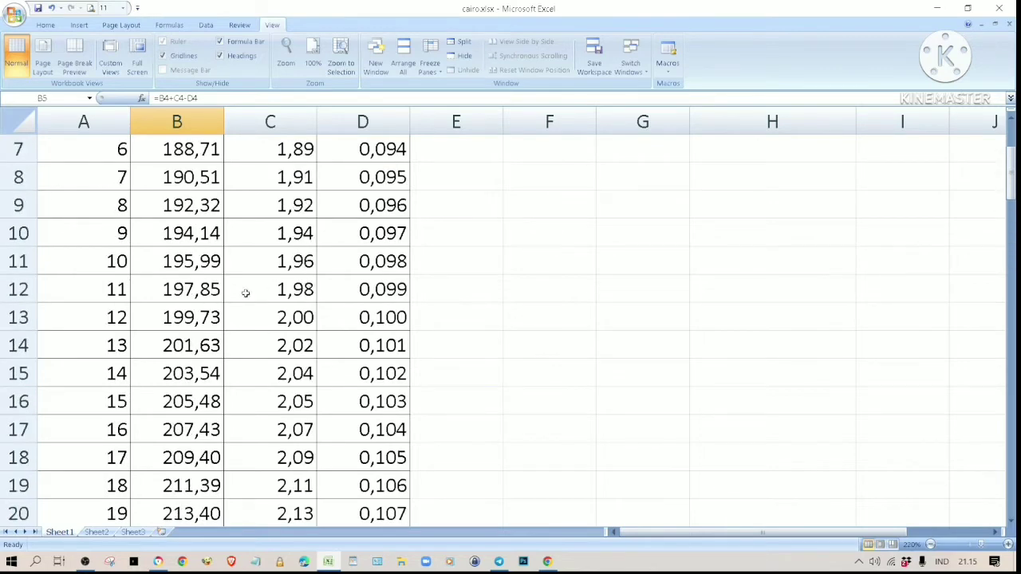
{"action": "left_click", "coordinate": [196, 346]}
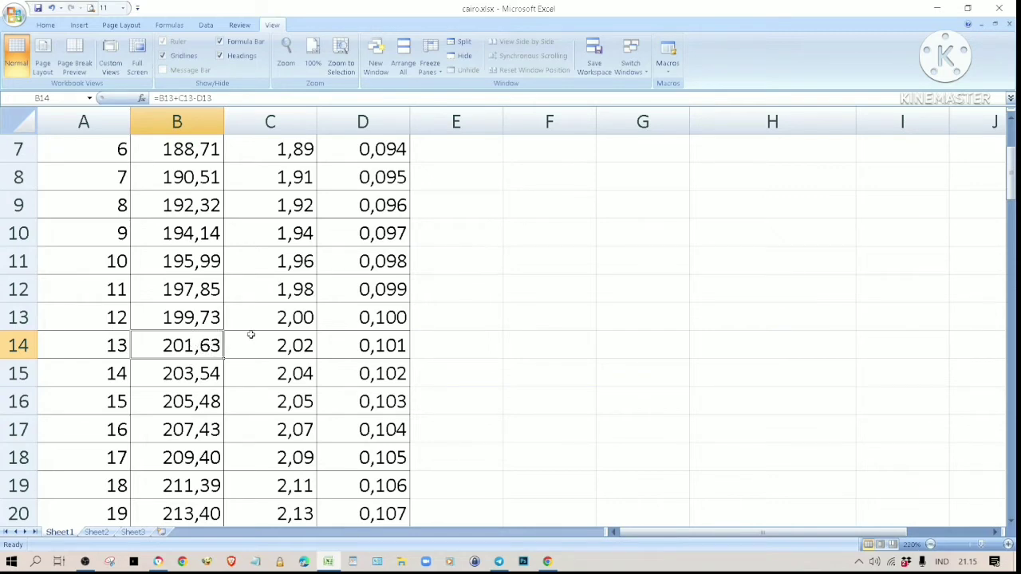
{"action": "scroll", "coordinate": [252, 334], "scroll_direction": "down", "scroll_amount": 20}
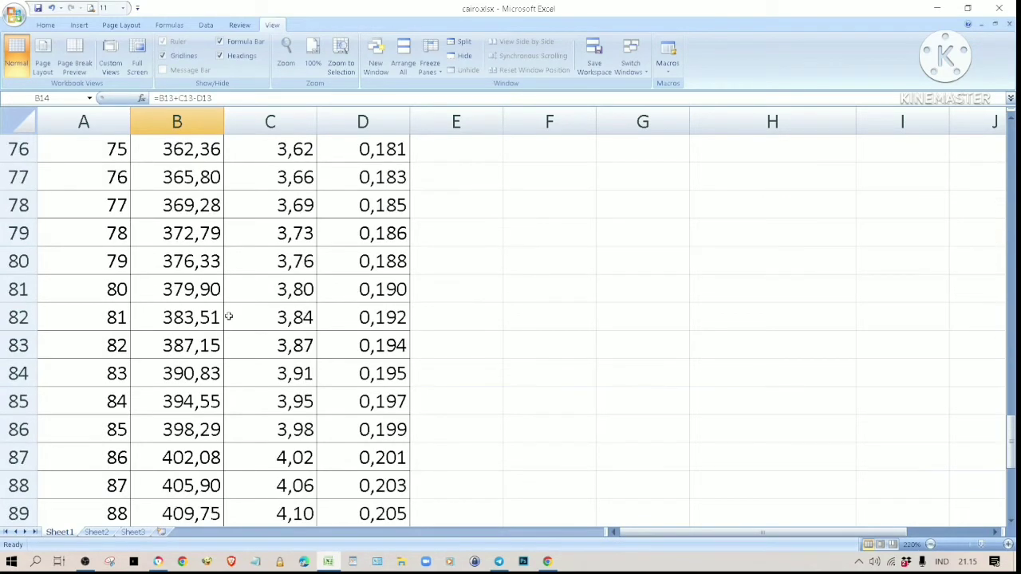
{"action": "left_click", "coordinate": [204, 455]}
{"action": "scroll", "coordinate": [204, 456], "scroll_direction": "down", "scroll_amount": 2}
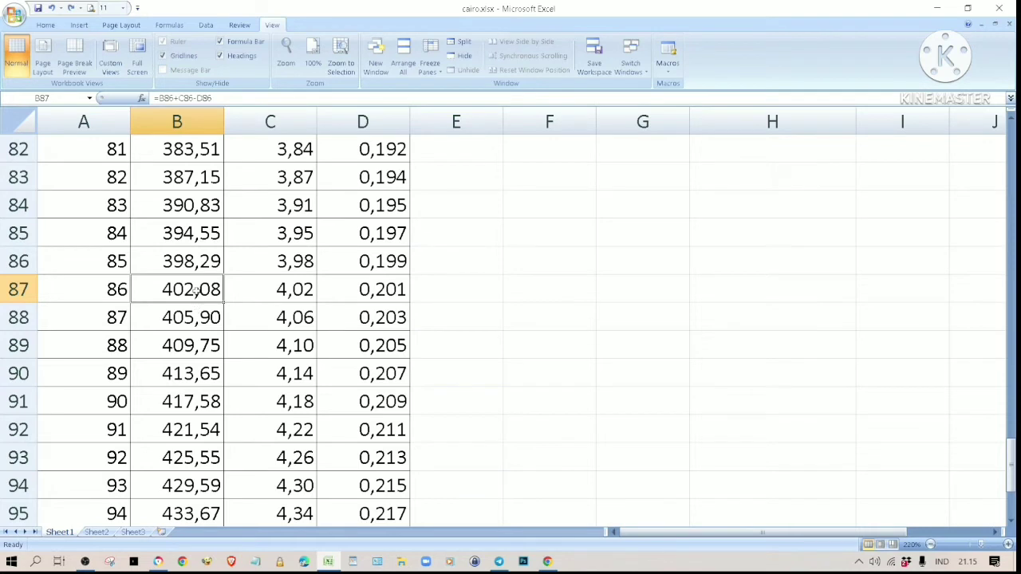
{"action": "left_click", "coordinate": [272, 292]}
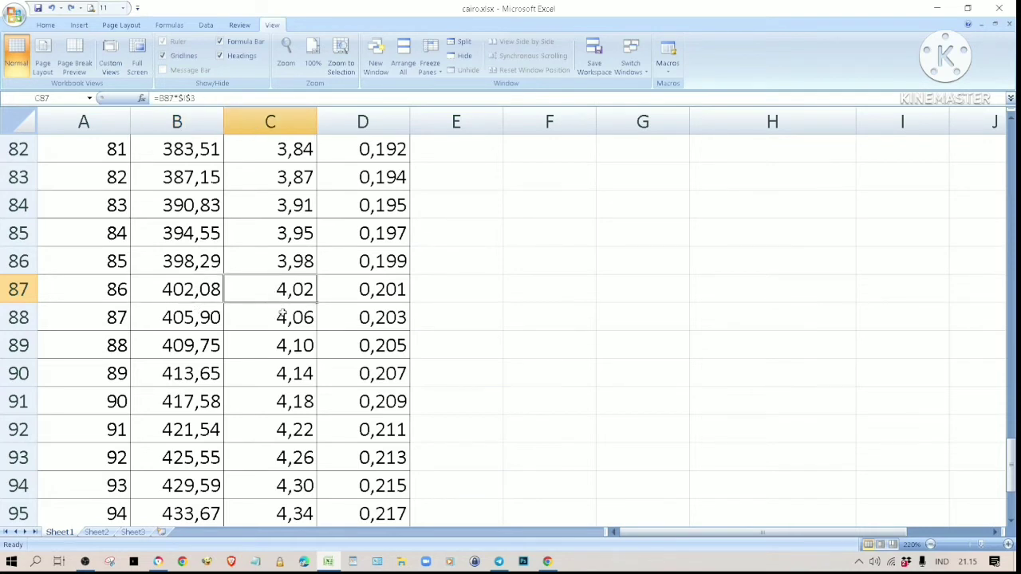
{"action": "left_click", "coordinate": [32, 287]}
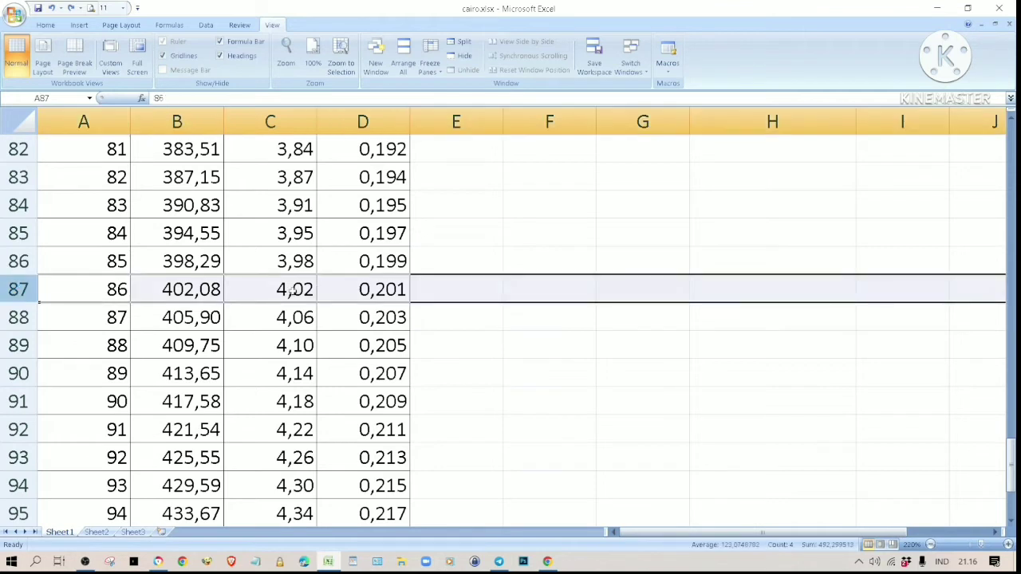
{"action": "left_click", "coordinate": [412, 285]}
{"action": "left_click", "coordinate": [245, 322]}
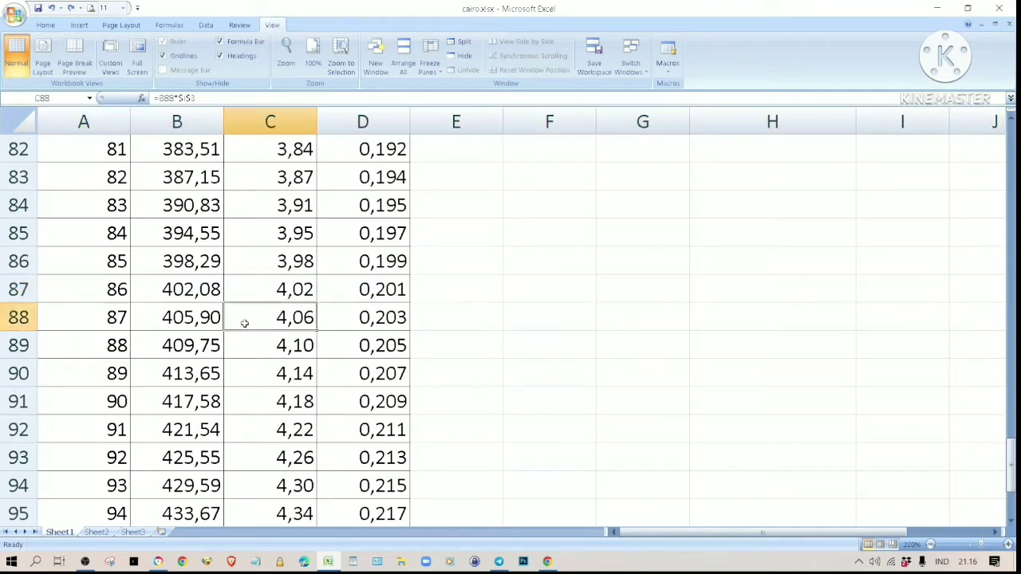
{"action": "mouse_move", "coordinate": [289, 322]}
{"action": "left_mouse_down"}
{"action": "mouse_move", "coordinate": [291, 348]}
{"action": "mouse_move", "coordinate": [295, 320]}
{"action": "left_mouse_up"}
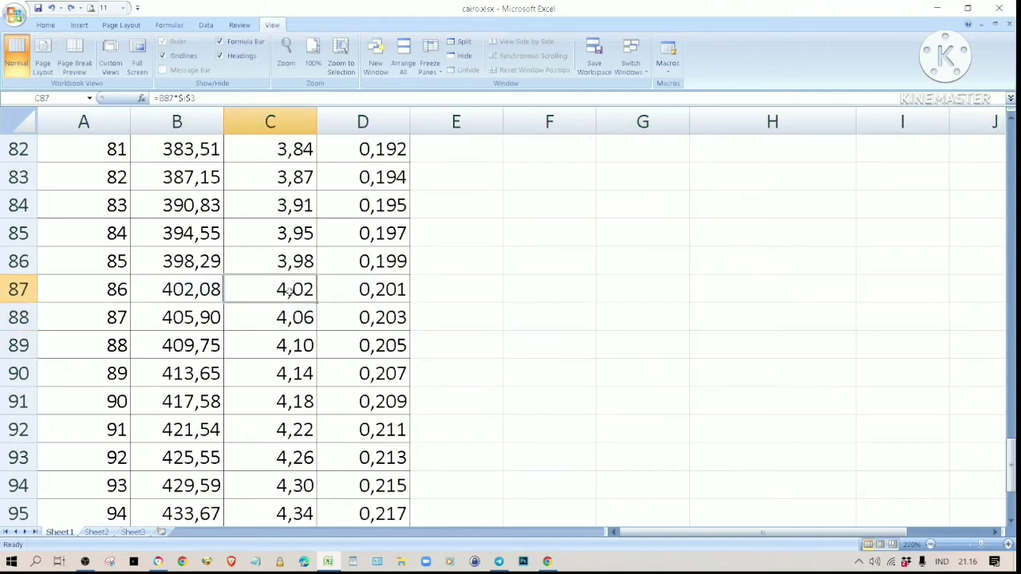
{"action": "left_click", "coordinate": [288, 351]}
{"action": "left_click", "coordinate": [287, 289]}
- Put =C87*0,9 in F87 to get day 86's interest less 10% (3,618699)
{"action": "left_click", "coordinate": [522, 289]}
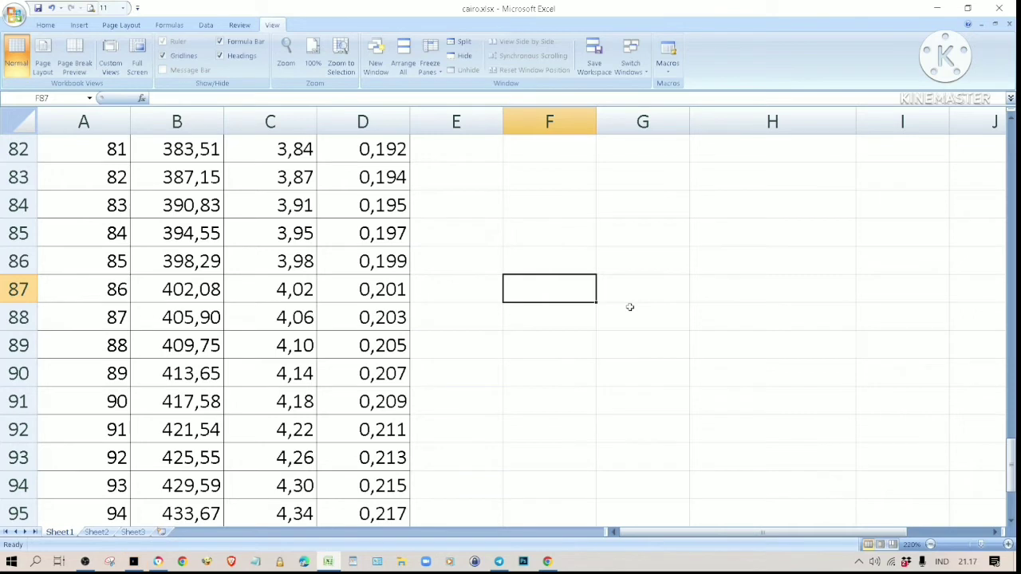
{"action": "type", "text": "="}
{"action": "left_click", "coordinate": [270, 293]}
{"action": "type", "text": "*0,9"}
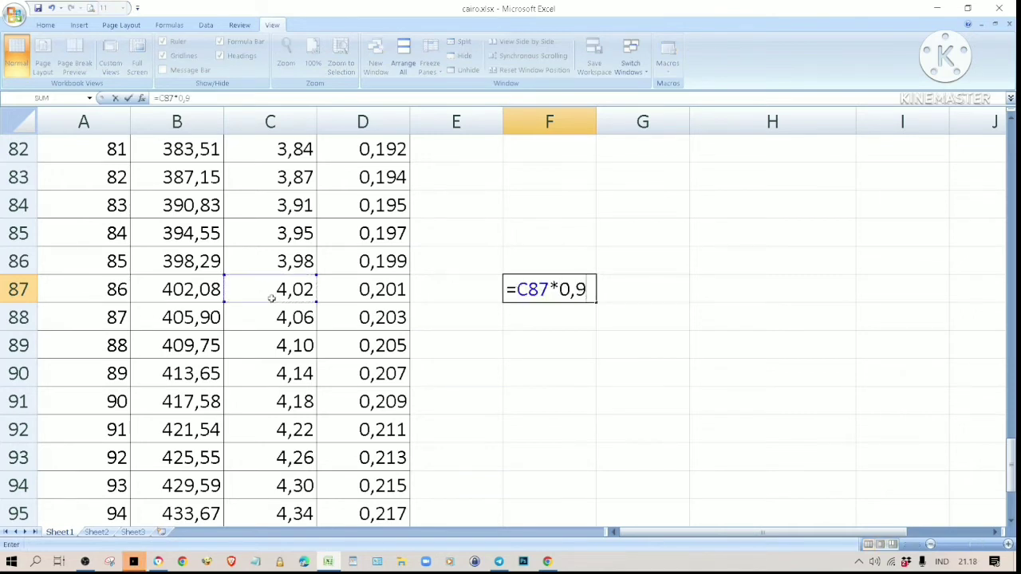
{"action": "key", "text": "Return"}
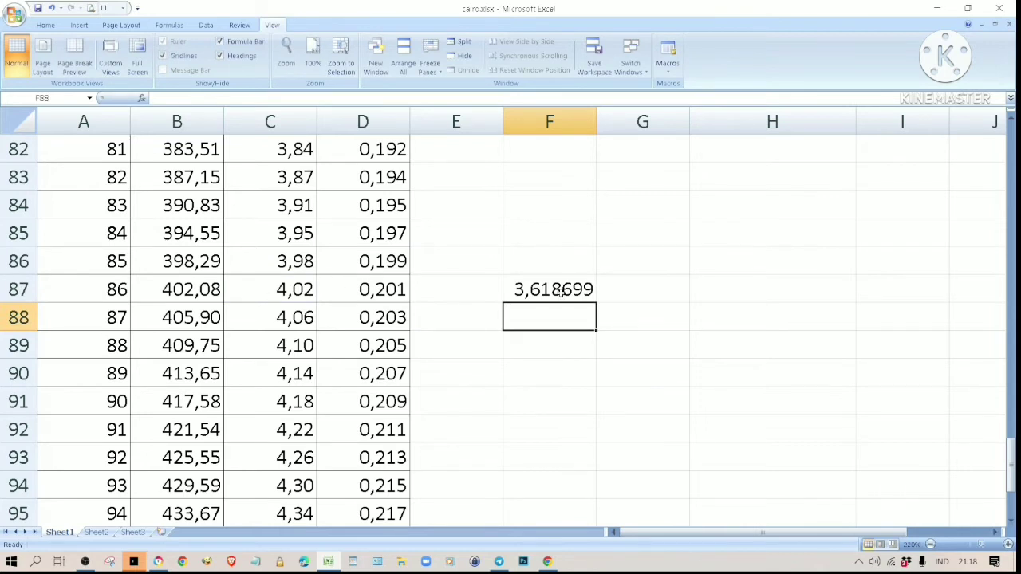
{"action": "left_click", "coordinate": [570, 292]}
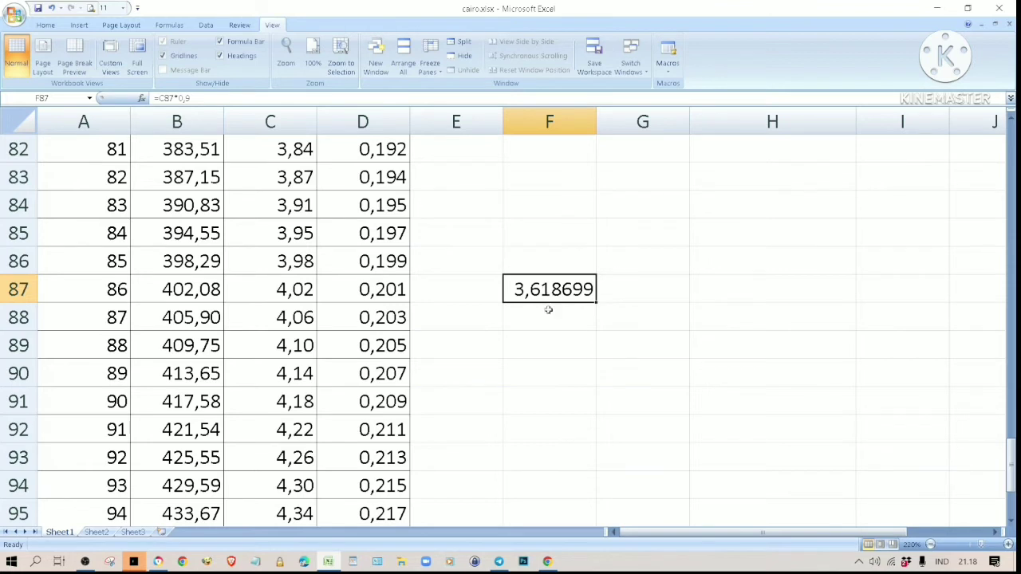
{"action": "left_click", "coordinate": [292, 301]}
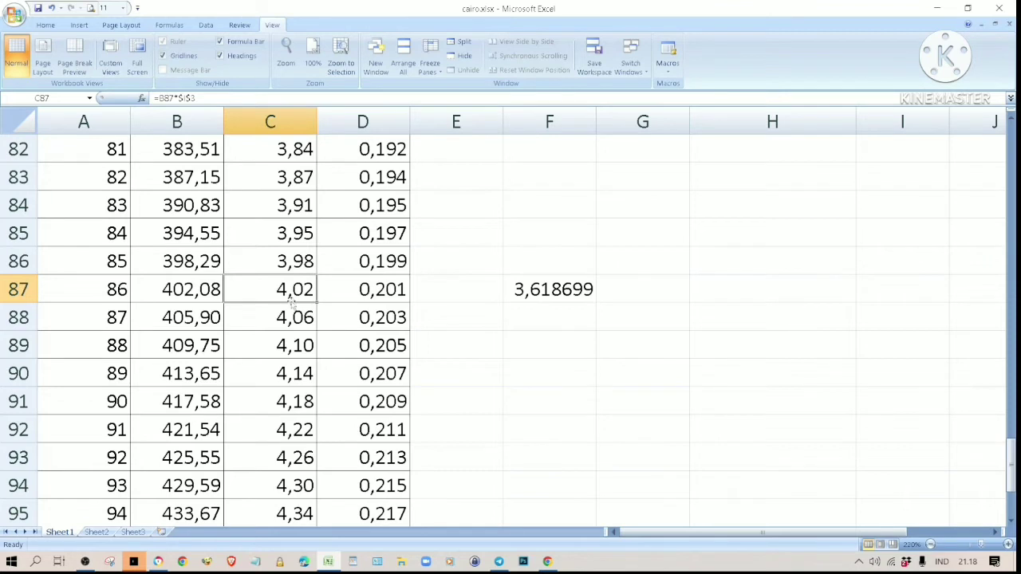
- Enter 65 in G87 and the payout formula =F87*G87 in H87
{"action": "left_click", "coordinate": [625, 301]}
{"action": "type", "text": "65"}
{"action": "key", "text": "Tab"}
{"action": "type", "text": "="}
{"action": "left_click", "coordinate": [582, 289]}
{"action": "type", "text": "*"}
{"action": "left_click", "coordinate": [634, 295]}
{"action": "key", "text": "Return"}
- Change the G87 multiplier from 65 to 55 so H87 recalculates
{"action": "left_click", "coordinate": [644, 287]}
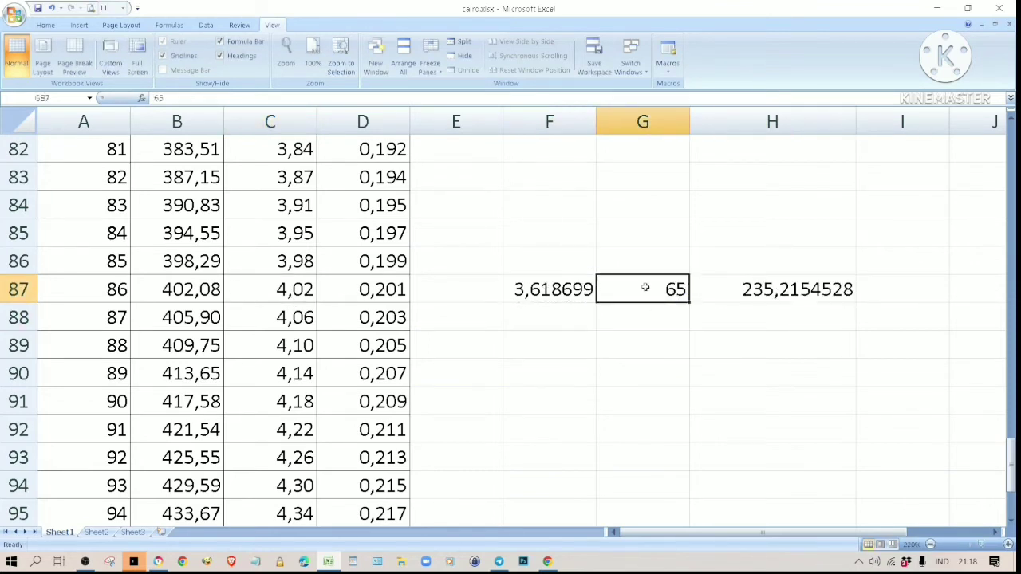
{"action": "type", "text": "55"}
{"action": "left_click", "coordinate": [691, 340]}
{"action": "key", "text": "Up"}
{"action": "key", "text": "Up"}
{"action": "key", "text": "Left"}
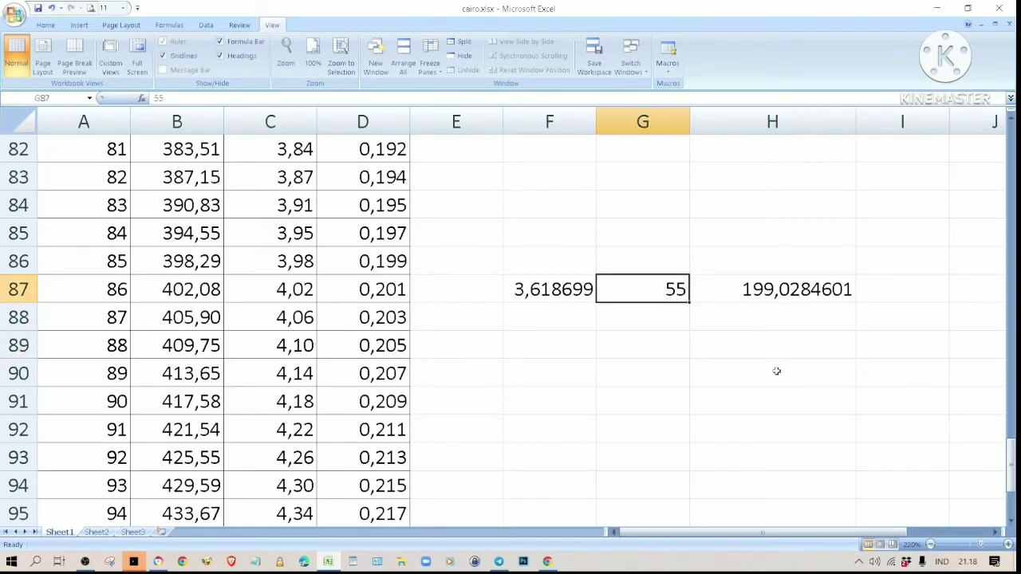
{"action": "left_click", "coordinate": [692, 340]}
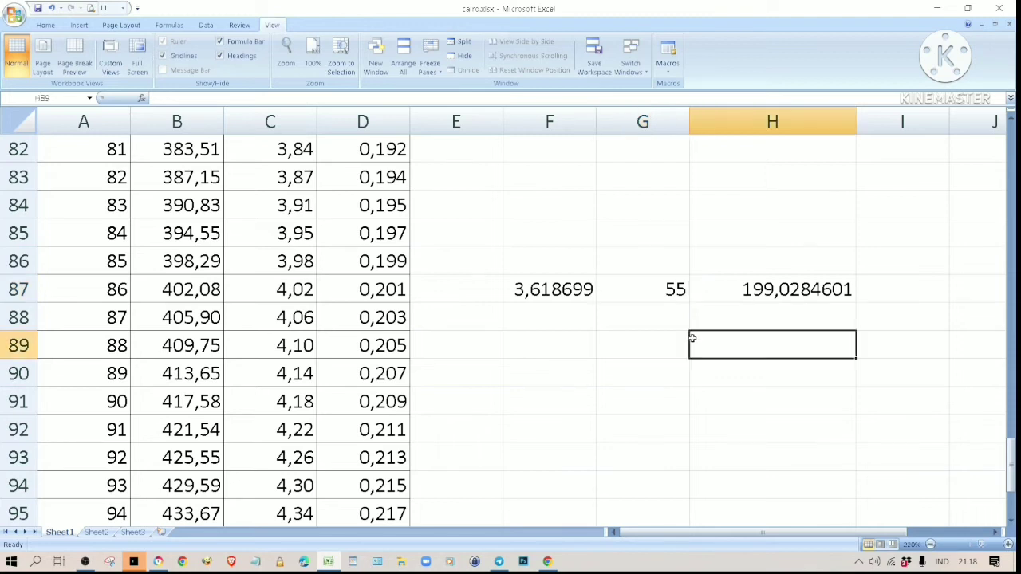
- Review G87's 55 multiplier and H87's resulting payout of 199,0284601
{"action": "left_click", "coordinate": [647, 291]}
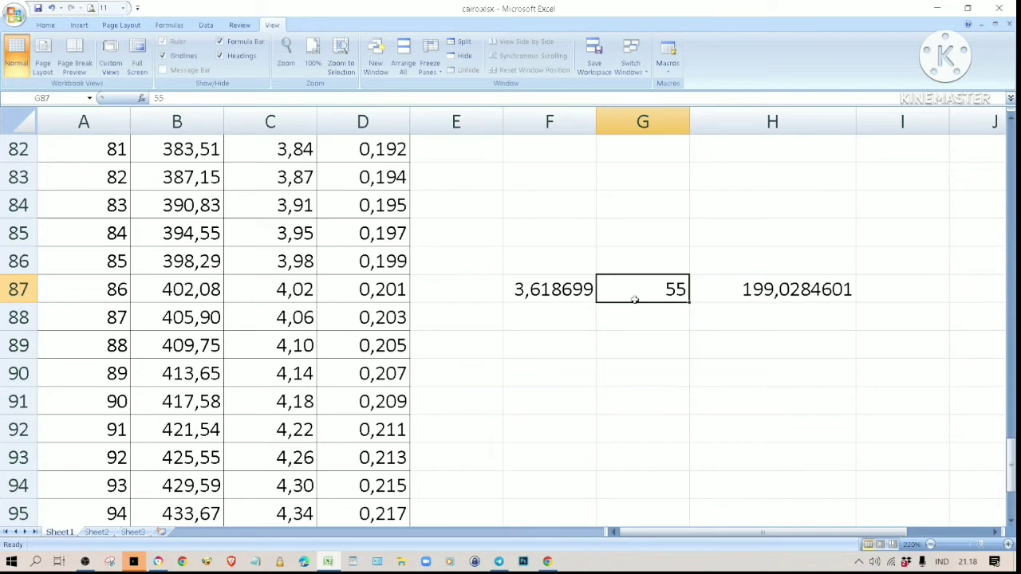
{"action": "left_click", "coordinate": [750, 289]}
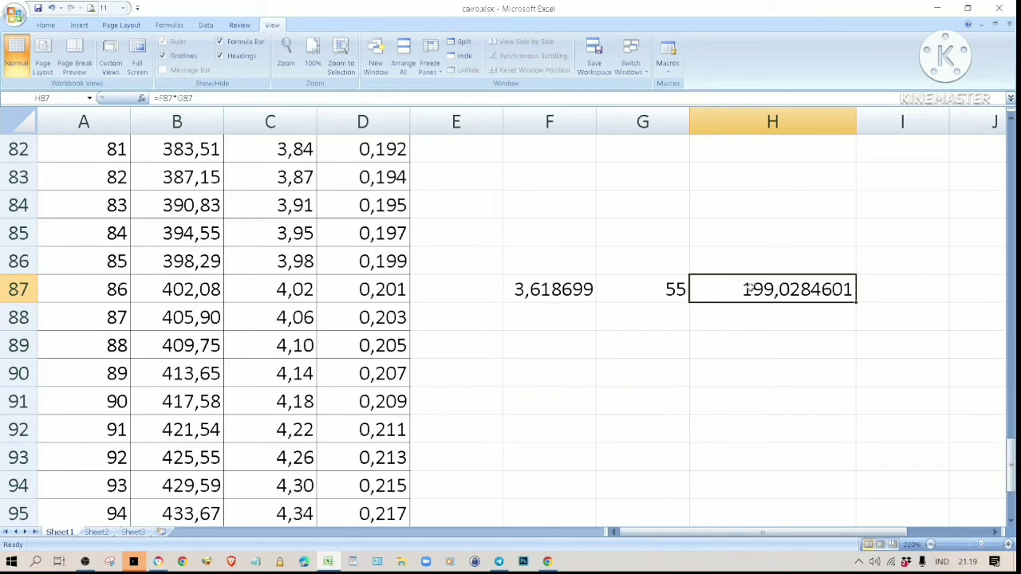
{"action": "left_click", "coordinate": [659, 295]}
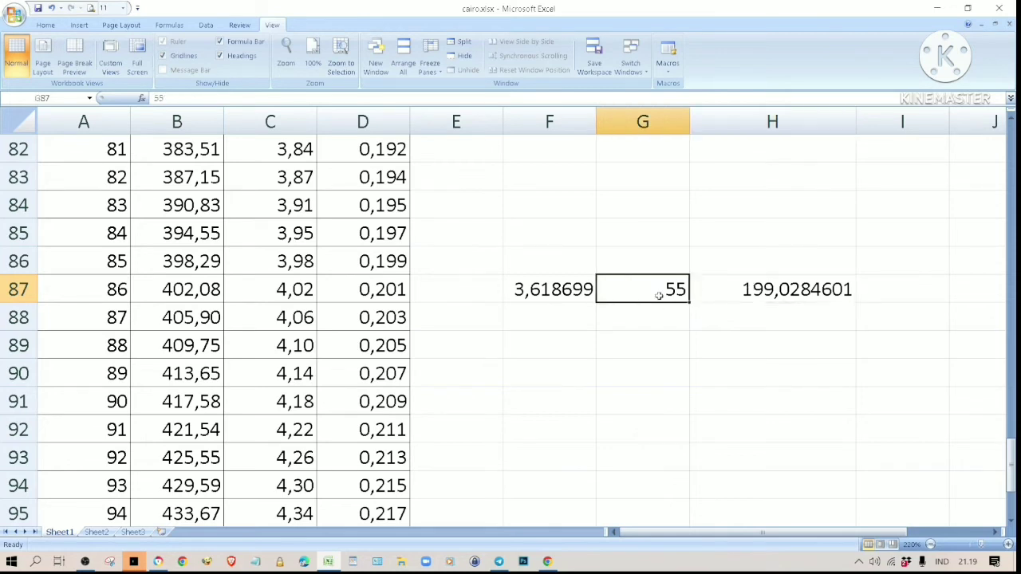
{"action": "left_click", "coordinate": [653, 315]}
{"action": "left_click", "coordinate": [662, 284]}
{"action": "left_click", "coordinate": [714, 288]}
{"action": "left_click", "coordinate": [653, 288]}
{"action": "left_click", "coordinate": [643, 319]}
{"action": "left_click", "coordinate": [663, 280]}
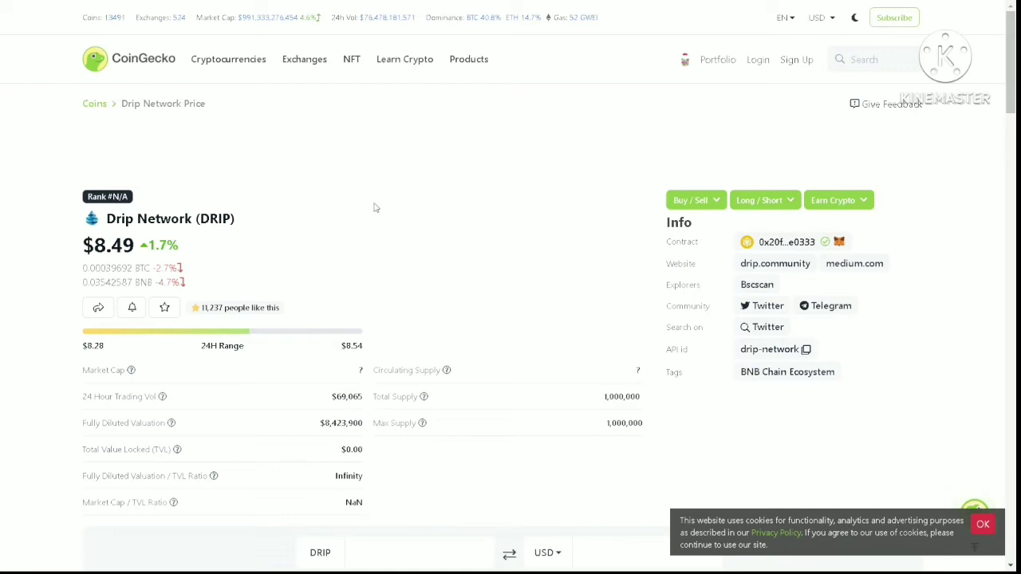
- Scroll to the DRIP/USD chart: late-January peak near $161, down to $8.32 by June 24
{"action": "scroll", "coordinate": [375, 208], "scroll_direction": "down", "scroll_amount": 7}
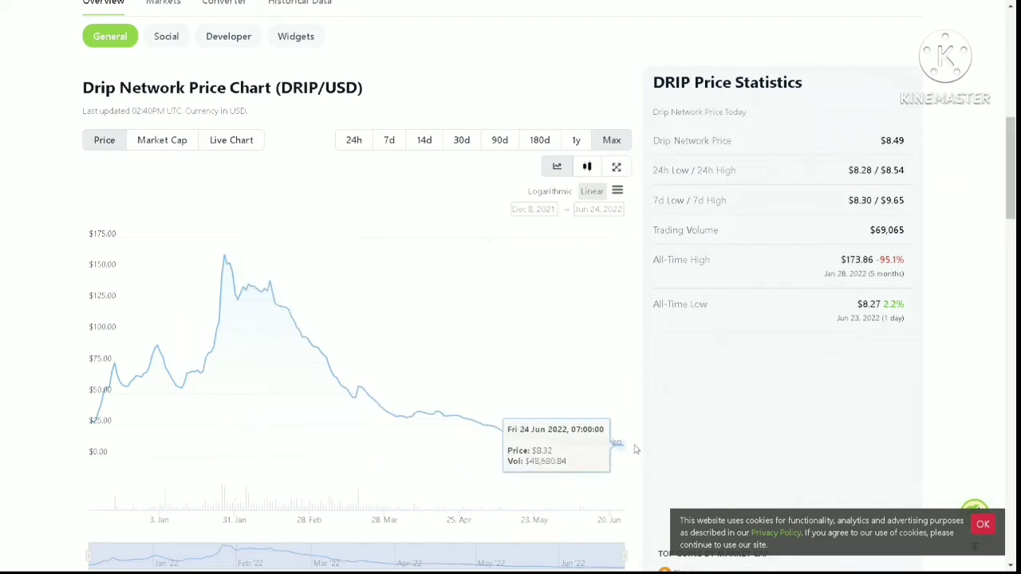
{"action": "scroll", "coordinate": [497, 255], "scroll_direction": "up", "scroll_amount": 7}
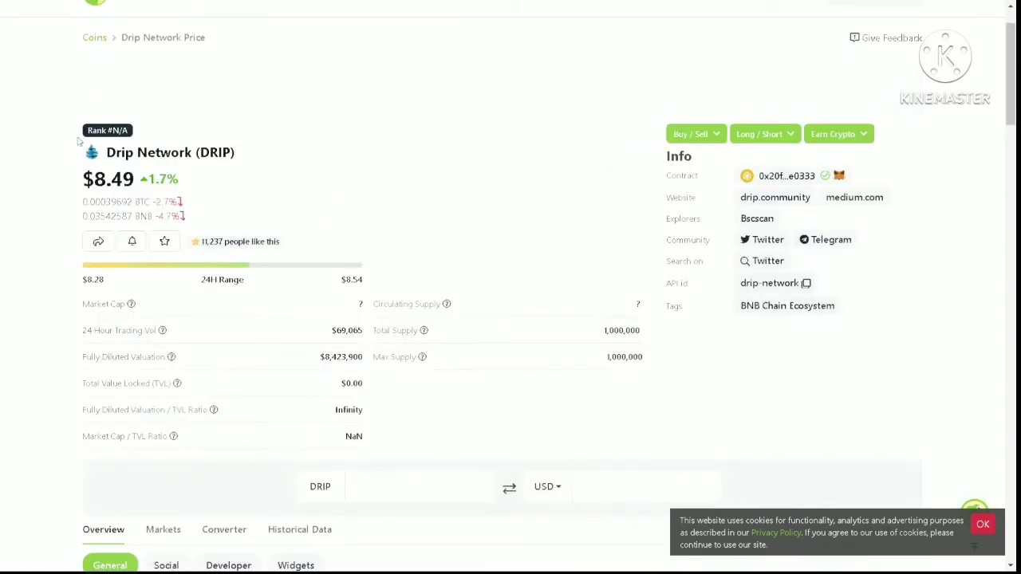
{"action": "scroll", "coordinate": [505, 253], "scroll_direction": "down", "scroll_amount": 3}
{"action": "scroll", "coordinate": [504, 252], "scroll_direction": "down", "scroll_amount": 5}
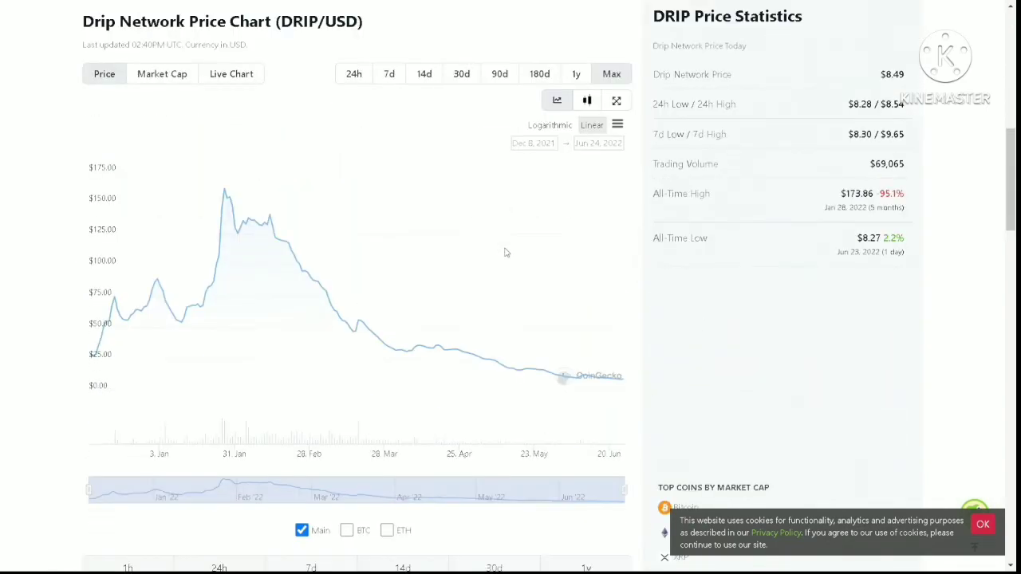